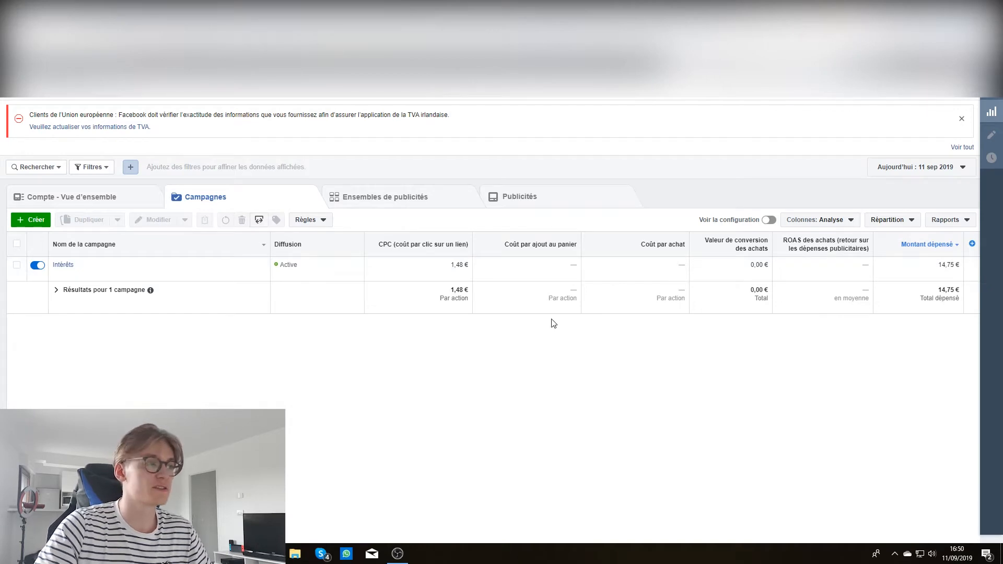
Create a campaign with the Conversions objective, leaving the default name, and continue to the ad set settings.
{"action": "left_click", "coordinate": [33, 220]}
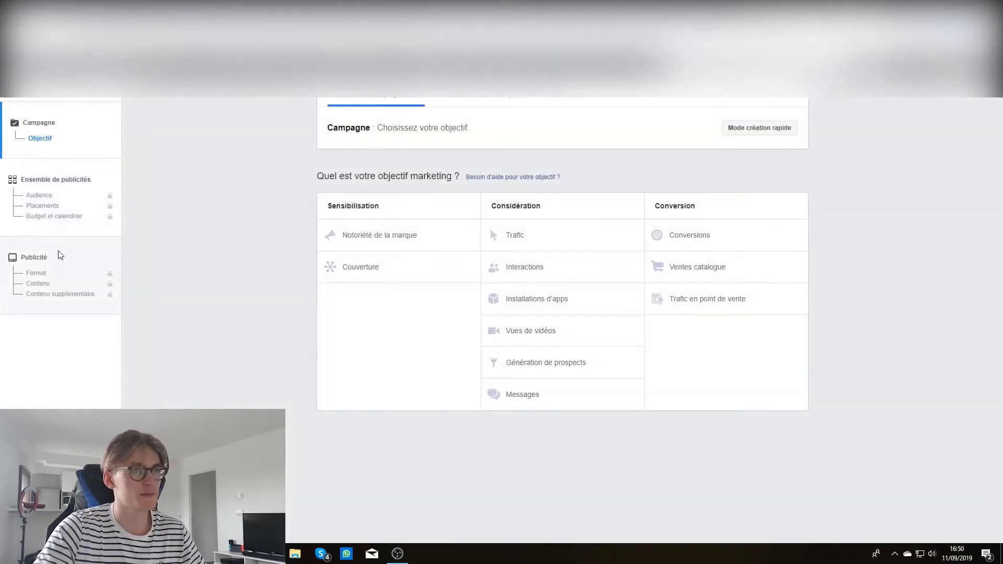
{"action": "left_click", "coordinate": [732, 248]}
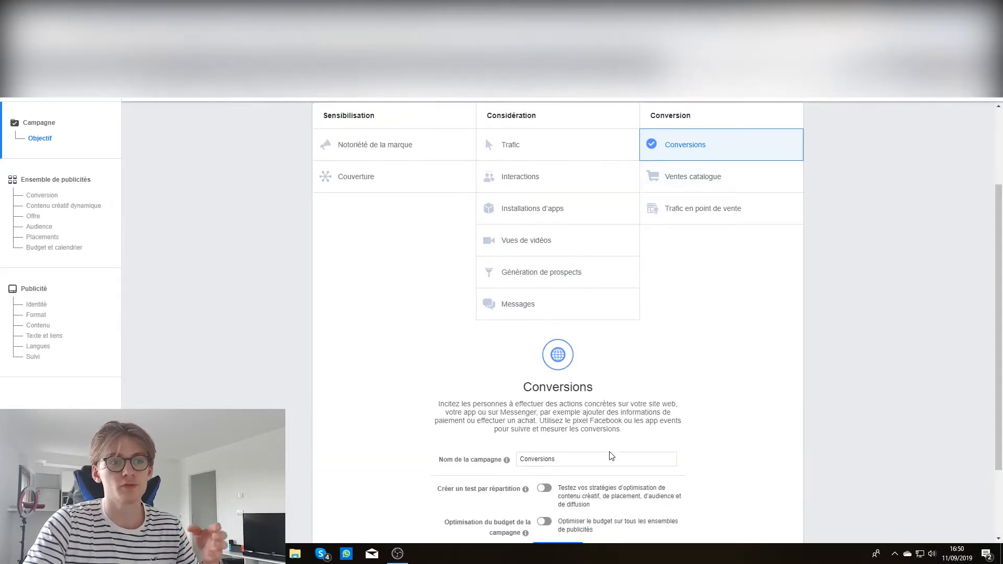
{"action": "scroll", "coordinate": [657, 427], "scroll_direction": "down", "scroll_amount": 1}
{"action": "scroll", "coordinate": [741, 336], "scroll_direction": "up", "scroll_amount": 2}
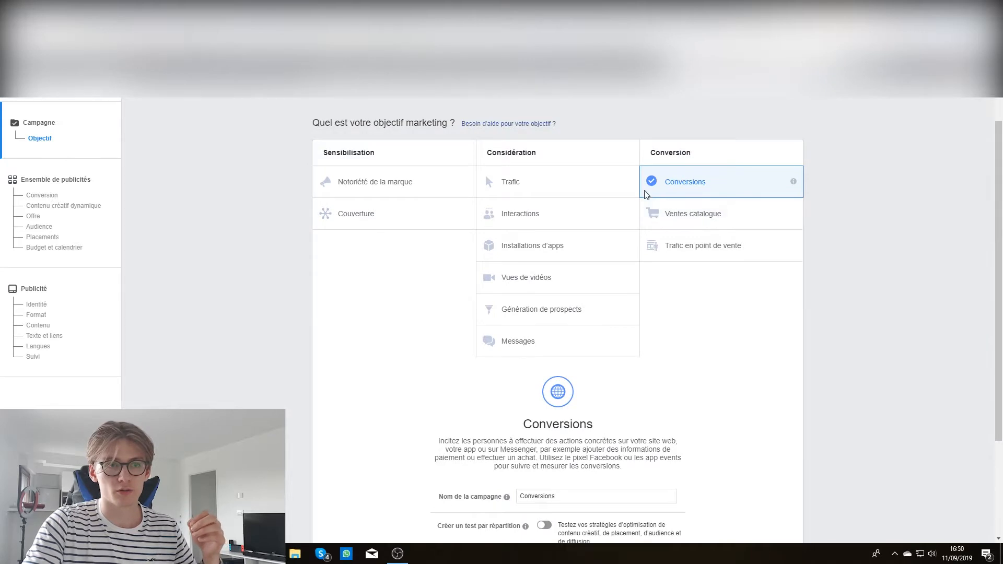
{"action": "scroll", "coordinate": [706, 223], "scroll_direction": "down", "scroll_amount": 3}
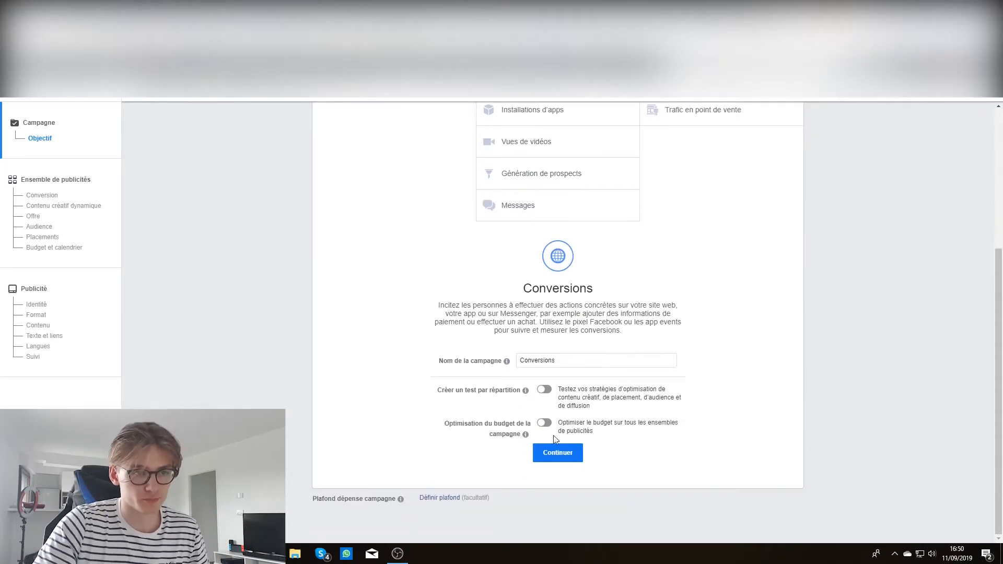
{"action": "left_click", "coordinate": [554, 452]}
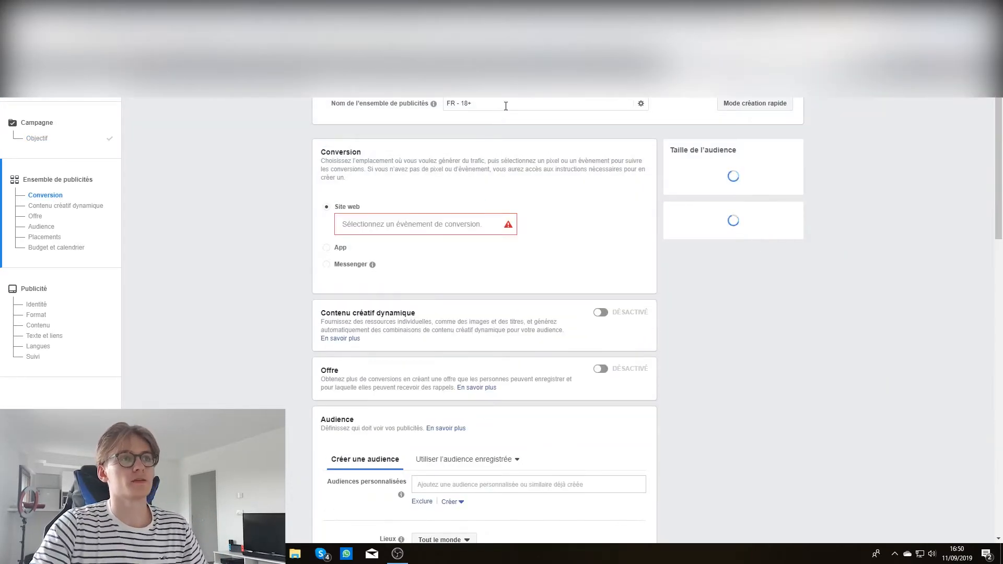
Choose Achat as the website conversion event for the ad set.
{"action": "triple_click", "coordinate": [507, 102]}
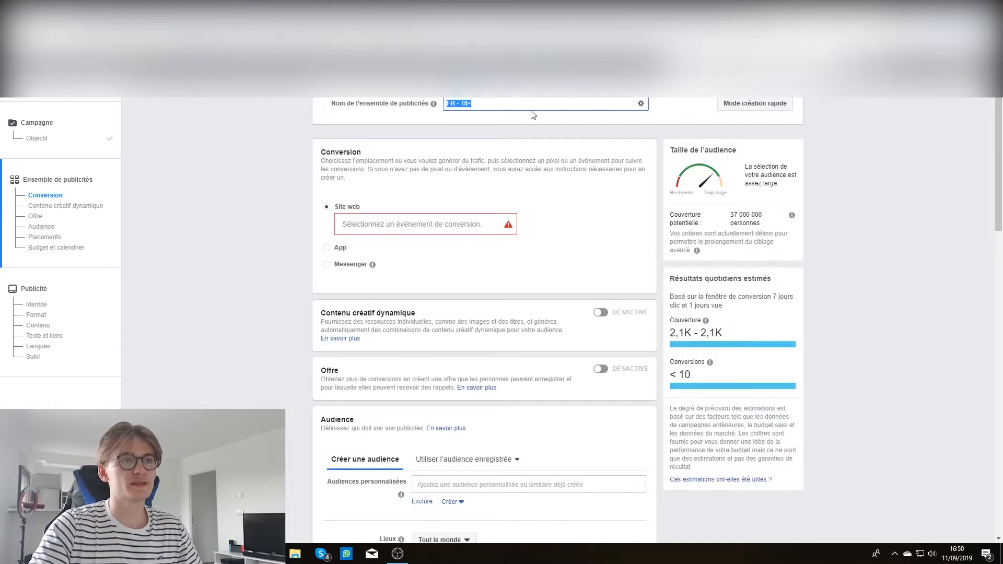
{"action": "left_click", "coordinate": [531, 108]}
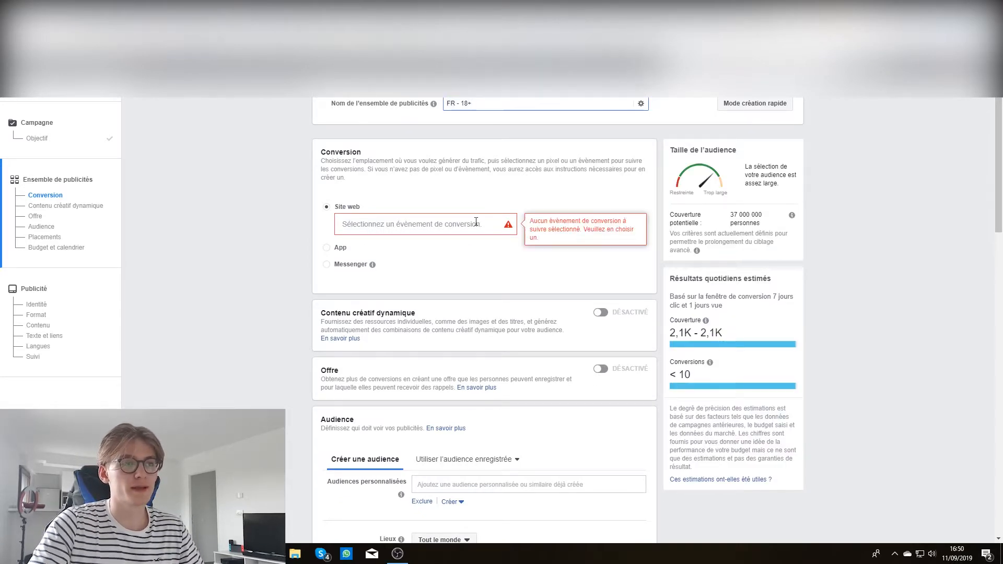
{"action": "left_click", "coordinate": [455, 231]}
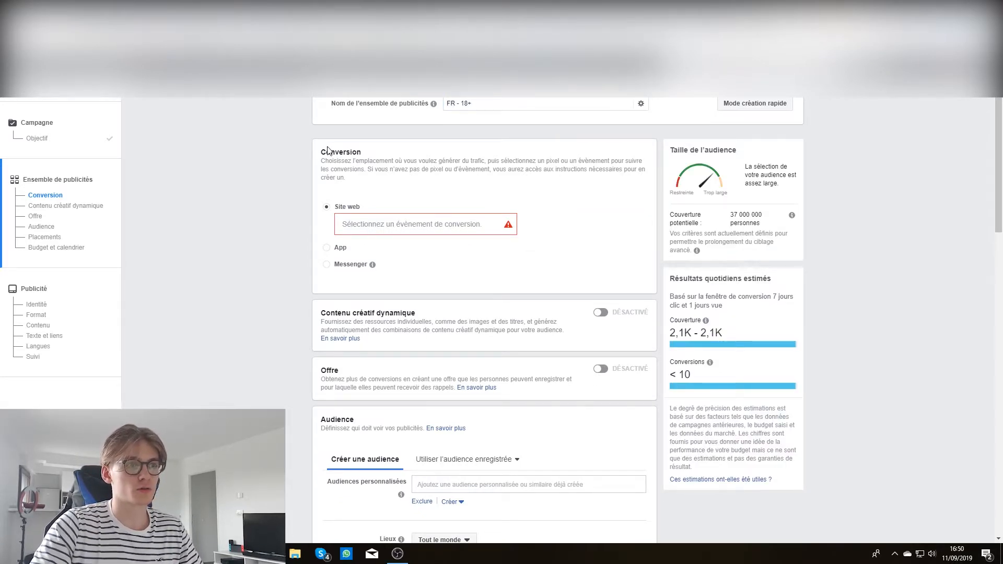
{"action": "left_click", "coordinate": [438, 224]}
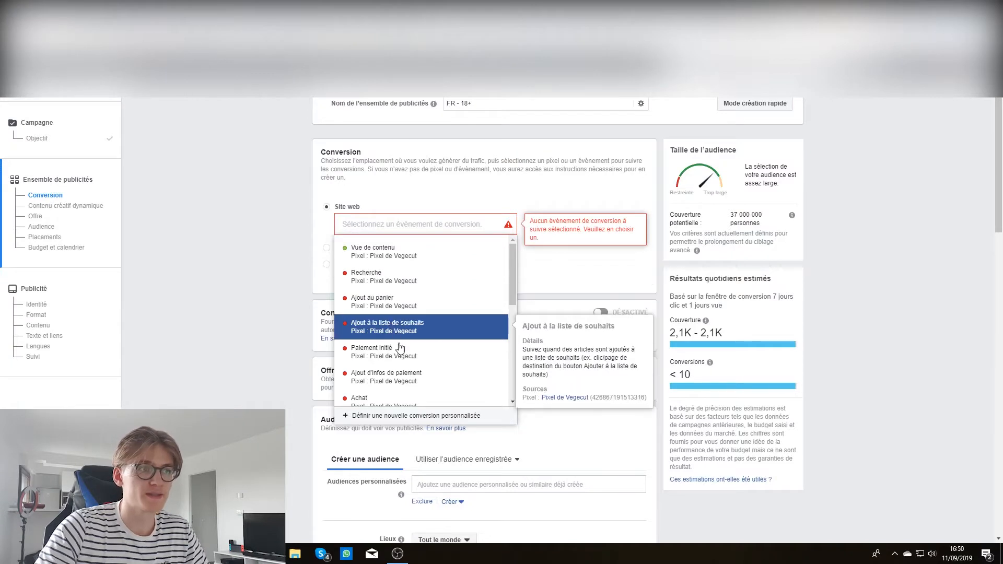
{"action": "left_click", "coordinate": [393, 399]}
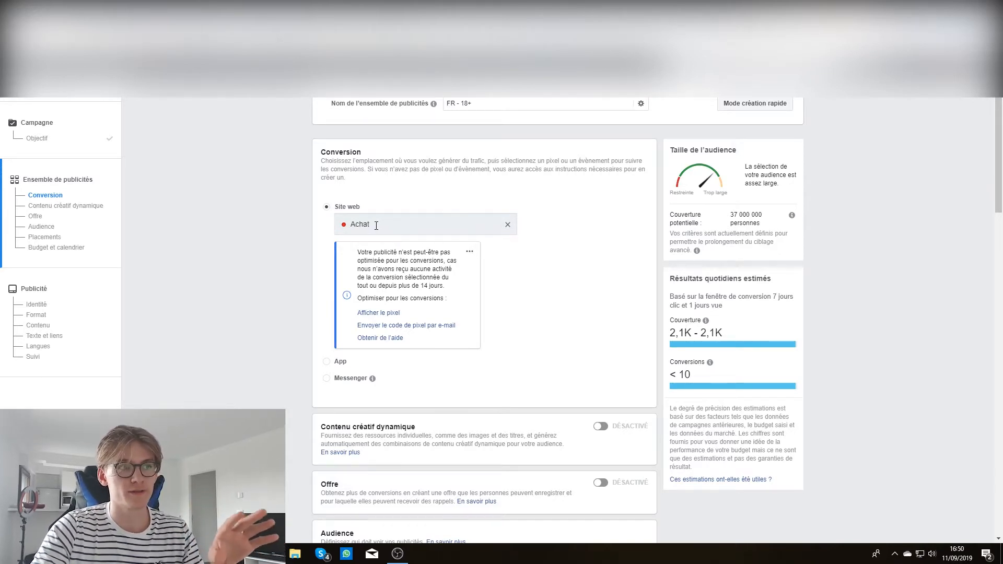
Restrict the audience's location targeting in France to Résidents.
{"action": "scroll", "coordinate": [376, 226], "scroll_direction": "down", "scroll_amount": 1}
{"action": "scroll", "coordinate": [376, 226], "scroll_direction": "down", "scroll_amount": 3}
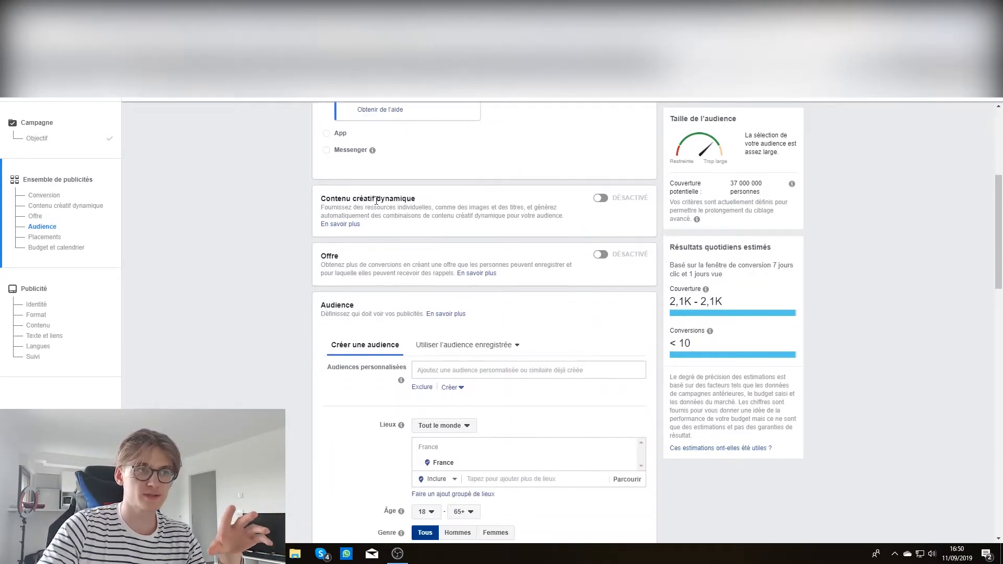
{"action": "scroll", "coordinate": [441, 274], "scroll_direction": "down", "scroll_amount": 1}
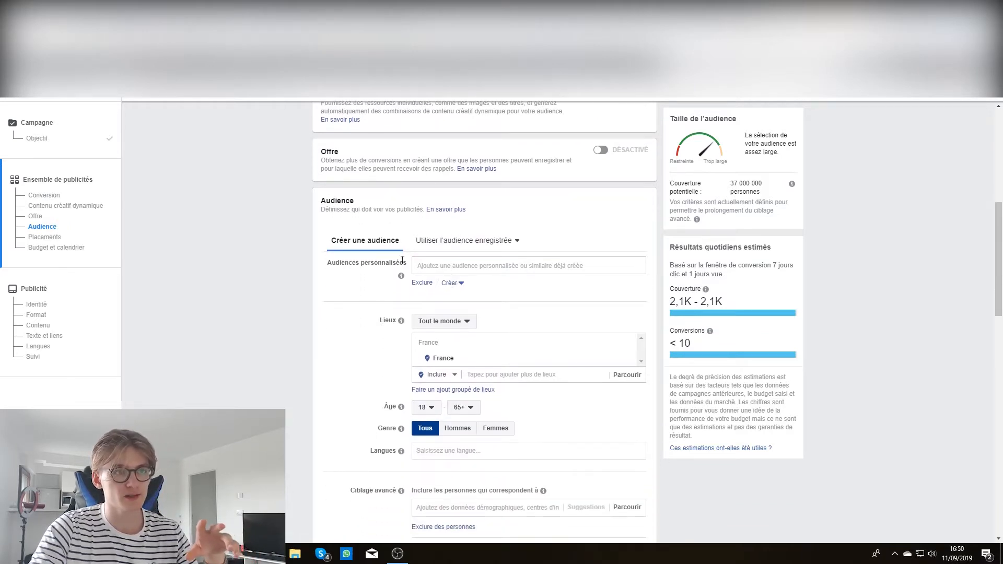
{"action": "scroll", "coordinate": [463, 293], "scroll_direction": "down", "scroll_amount": 1}
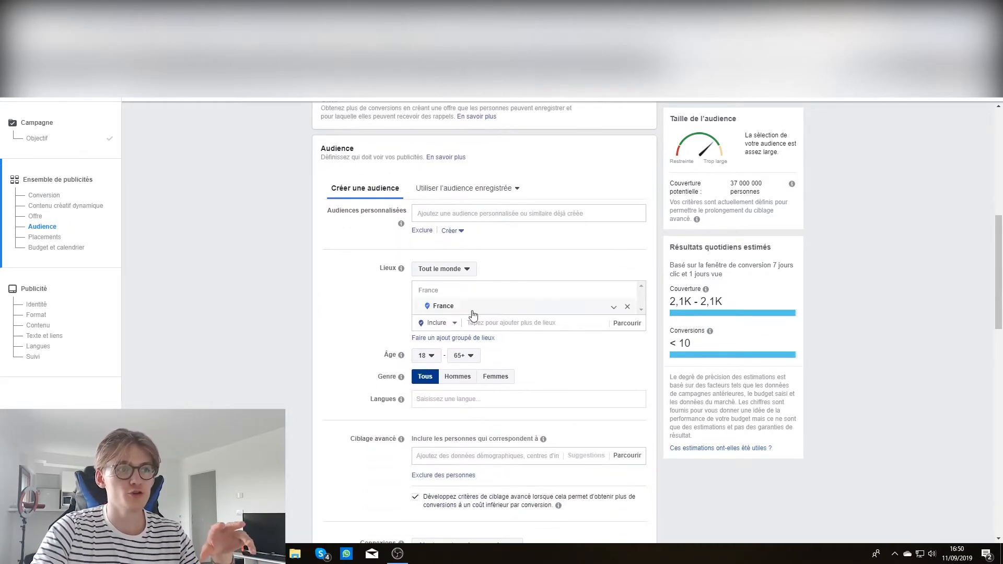
{"action": "left_click", "coordinate": [459, 270]}
{"action": "left_click", "coordinate": [439, 295]}
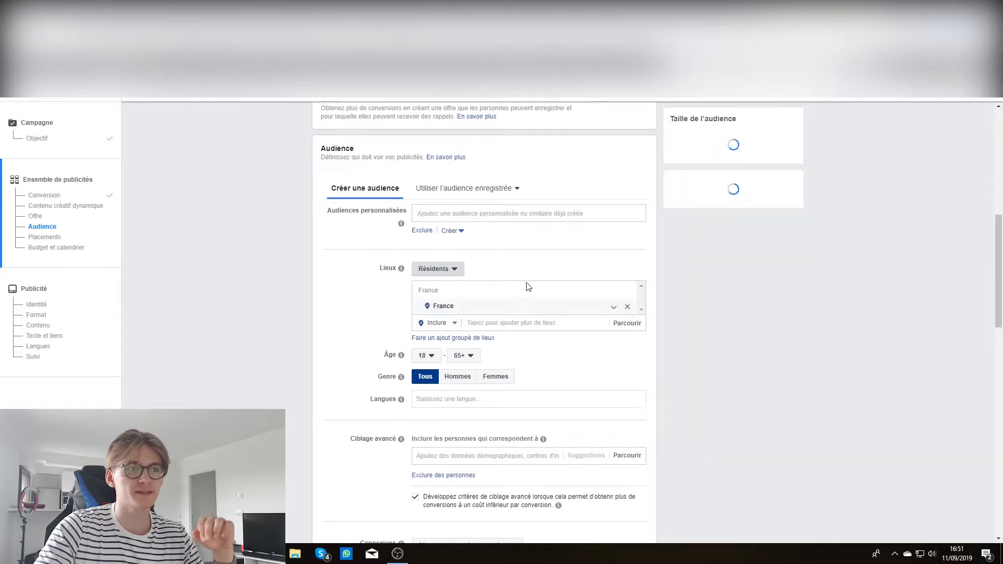
Compare the location targeting types by switching to Tout le monde and back to Résidents.
{"action": "left_click", "coordinate": [451, 269]}
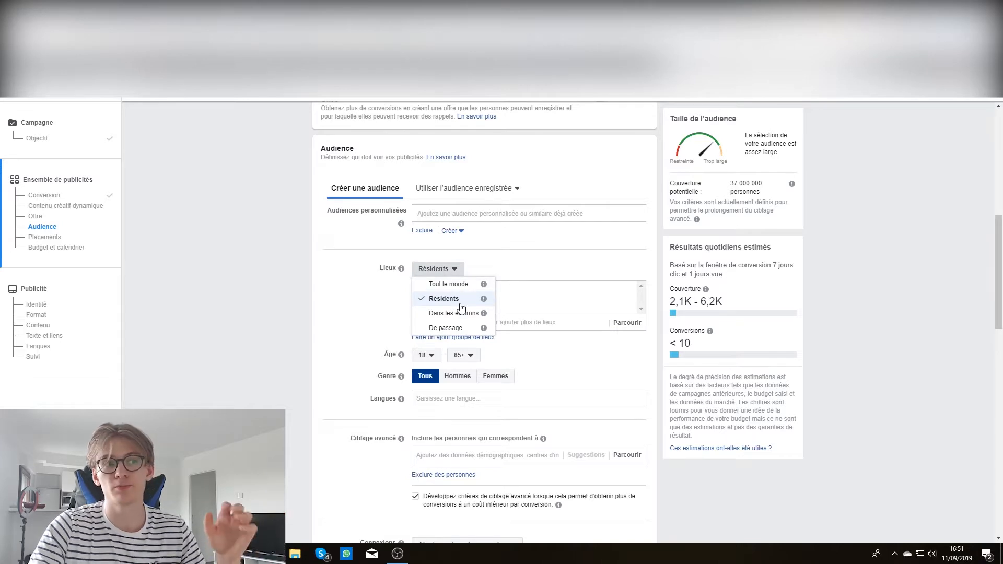
{"action": "left_click", "coordinate": [478, 284]}
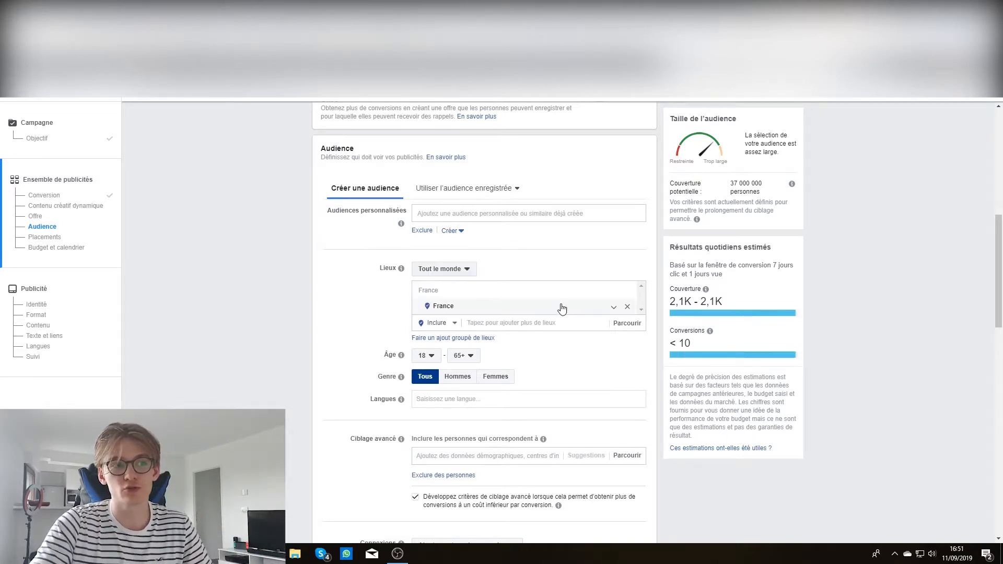
{"action": "left_click", "coordinate": [452, 275]}
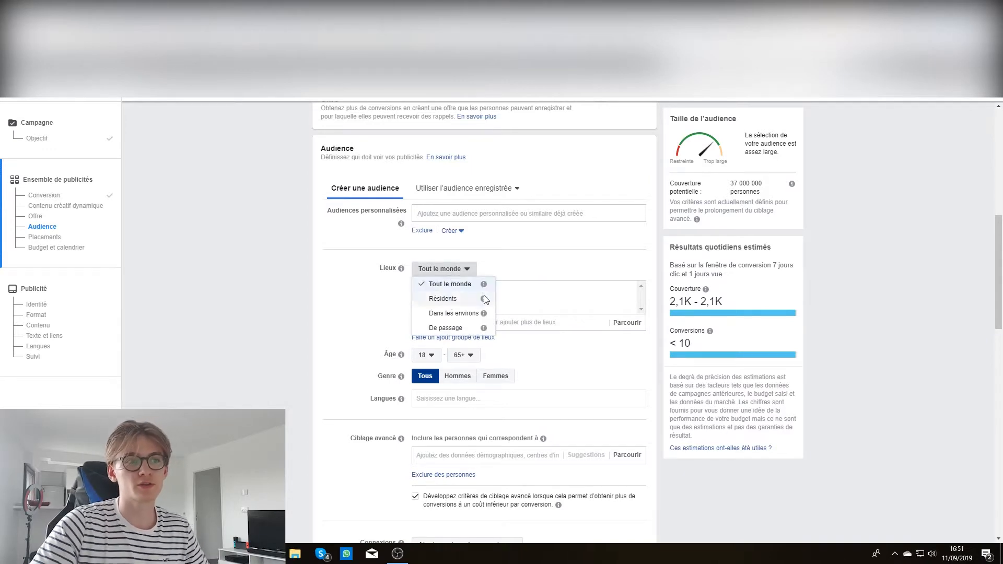
{"action": "mouse_move", "coordinate": [485, 301]}
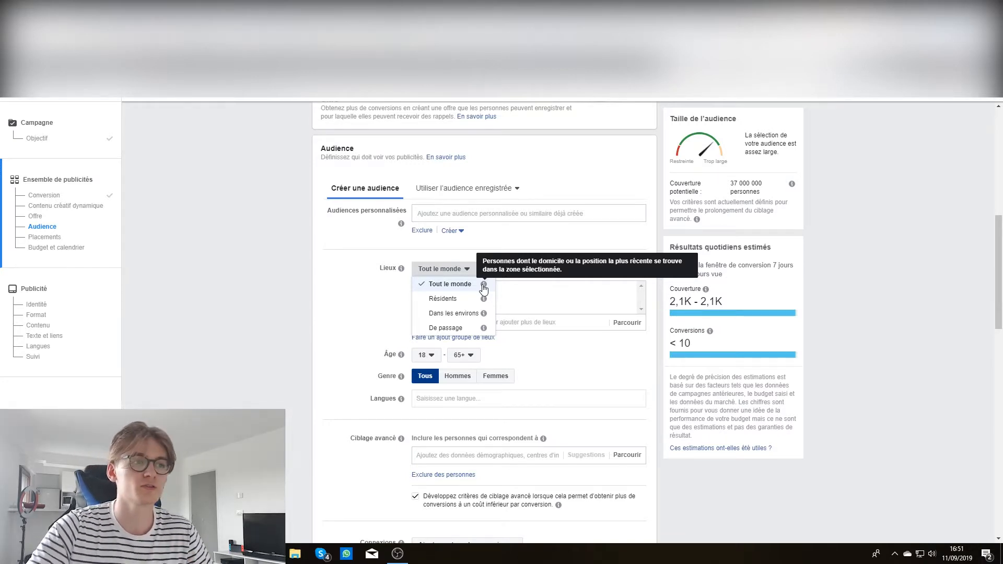
{"action": "left_click", "coordinate": [443, 299]}
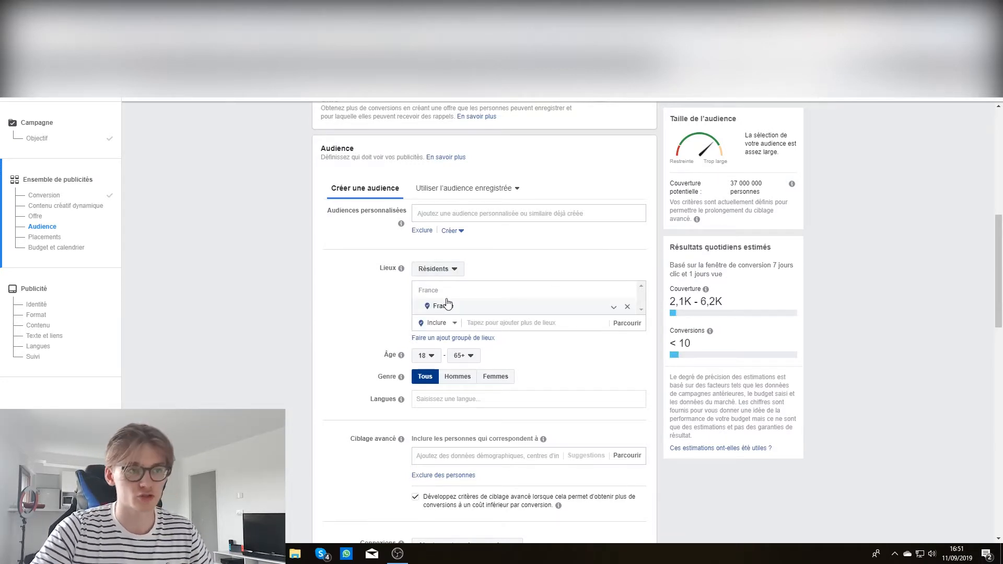
{"action": "left_click", "coordinate": [457, 270]}
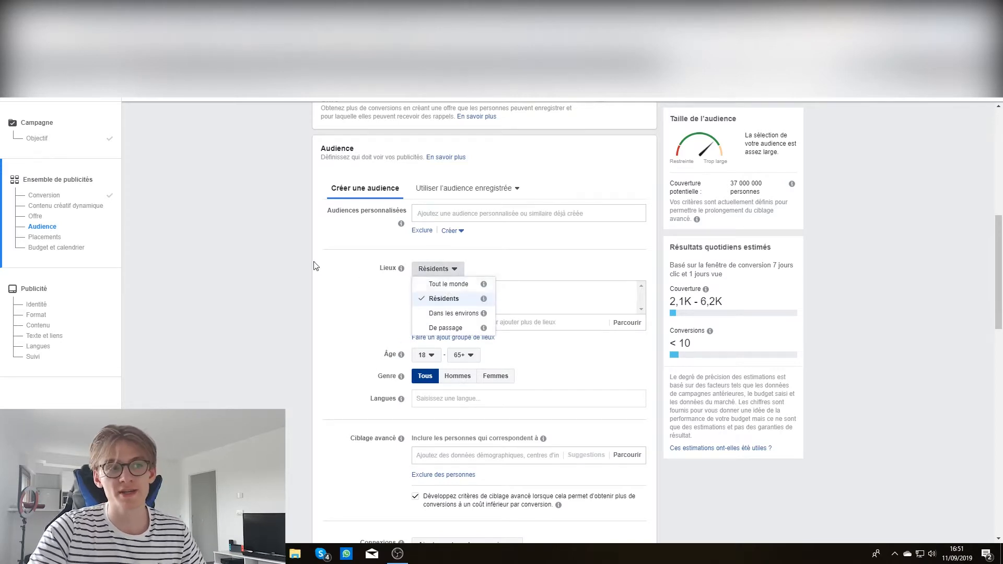
{"action": "left_click", "coordinate": [322, 306]}
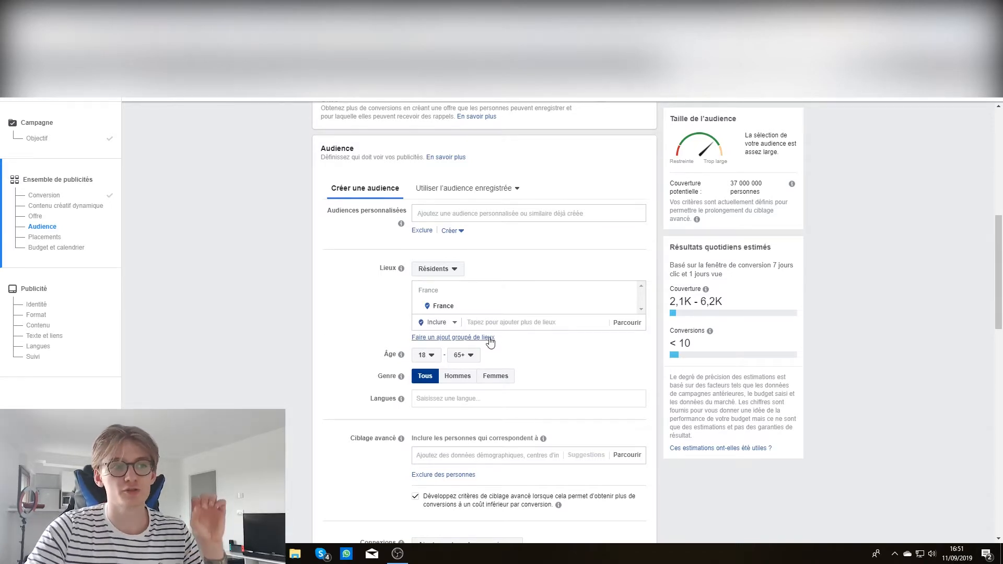
Examine the minimum age, maximum age and gender options available for the audience.
{"action": "left_click", "coordinate": [431, 358]}
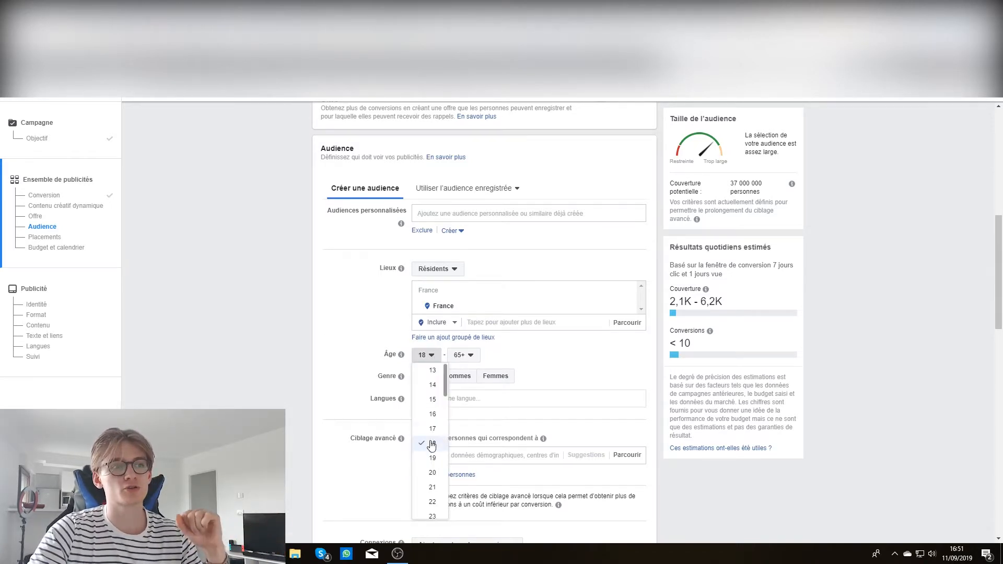
{"action": "left_click", "coordinate": [503, 360]}
{"action": "left_click", "coordinate": [464, 355]}
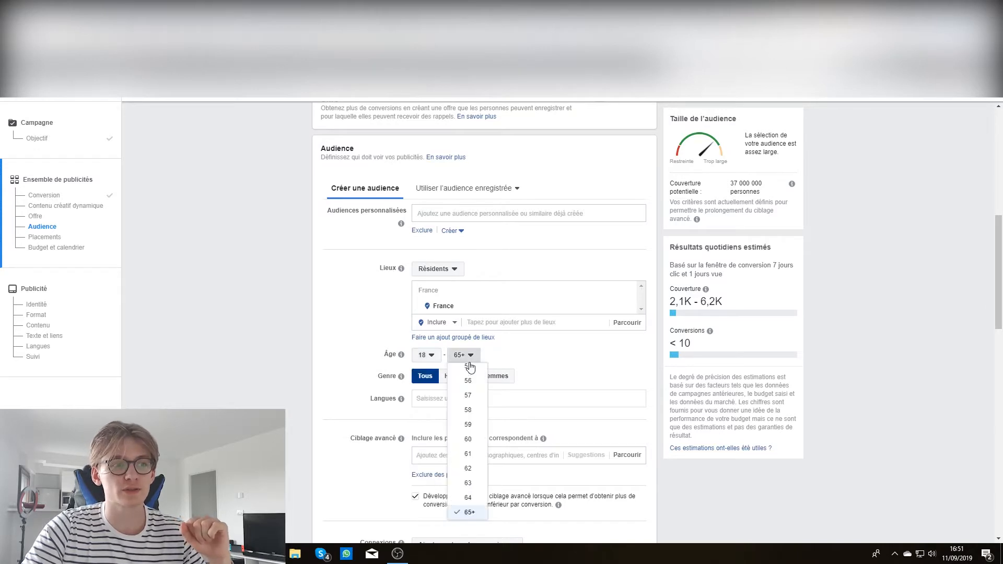
{"action": "left_click", "coordinate": [426, 358]}
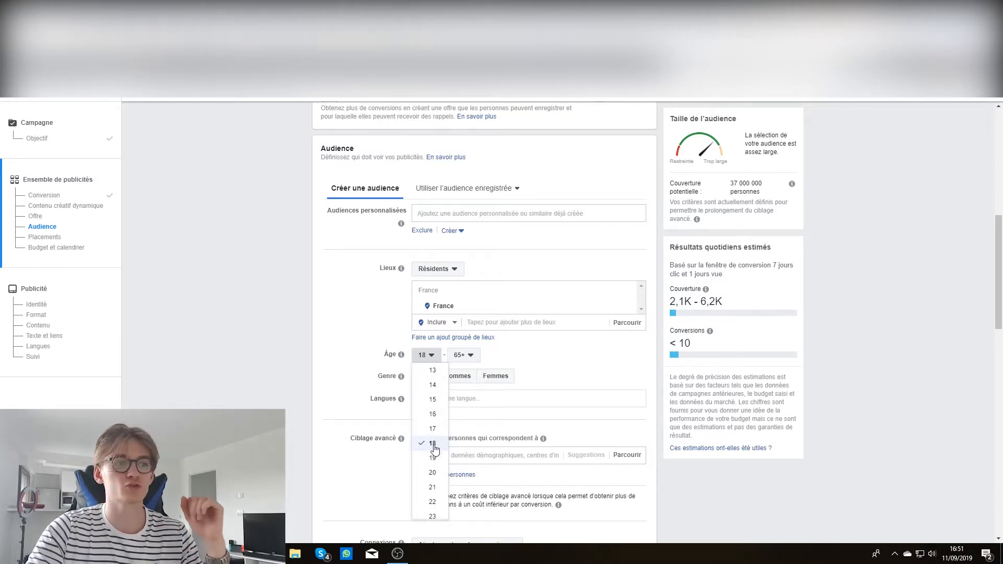
{"action": "left_click", "coordinate": [507, 363]}
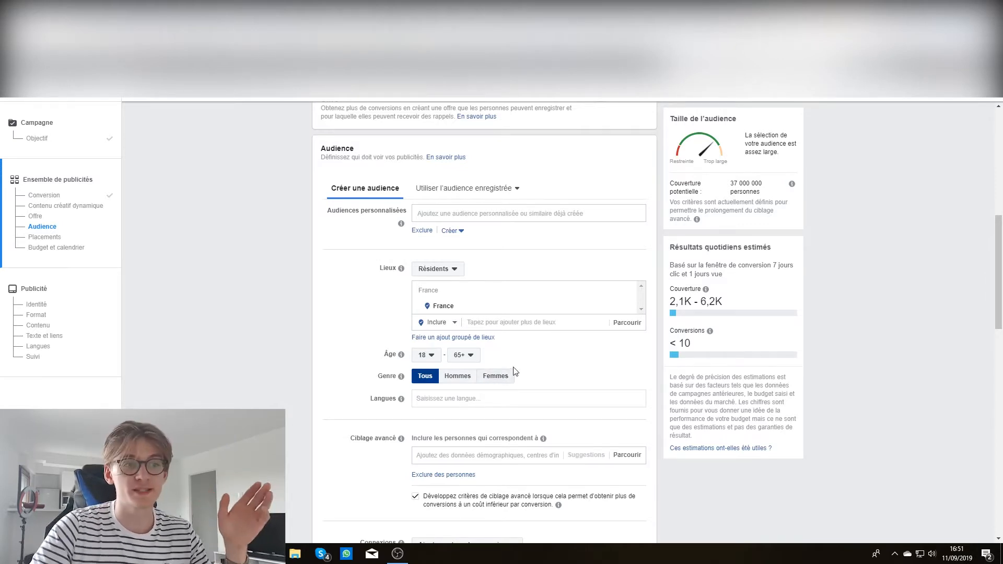
{"action": "left_click", "coordinate": [501, 377]}
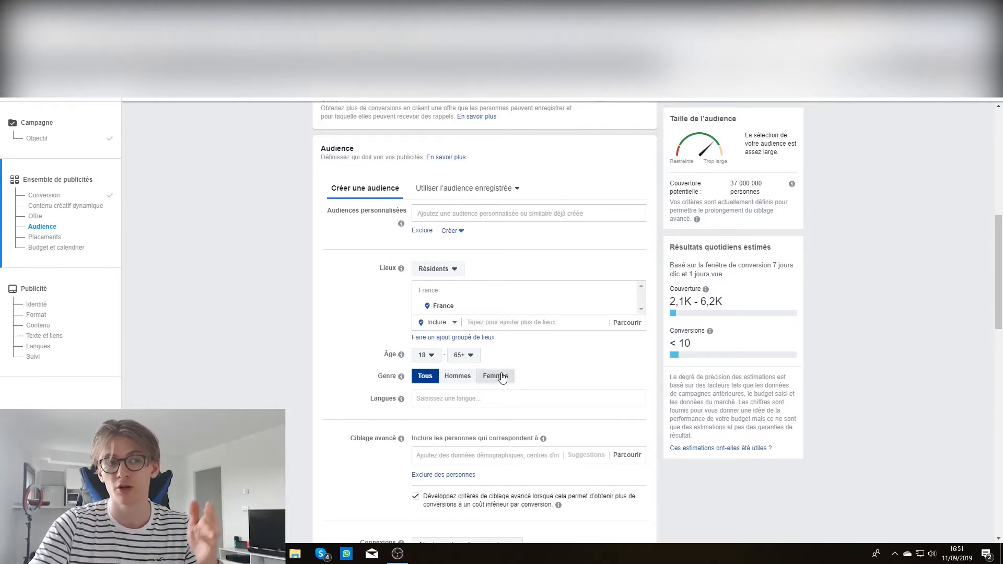
{"action": "left_click", "coordinate": [463, 385]}
{"action": "left_click", "coordinate": [430, 384]}
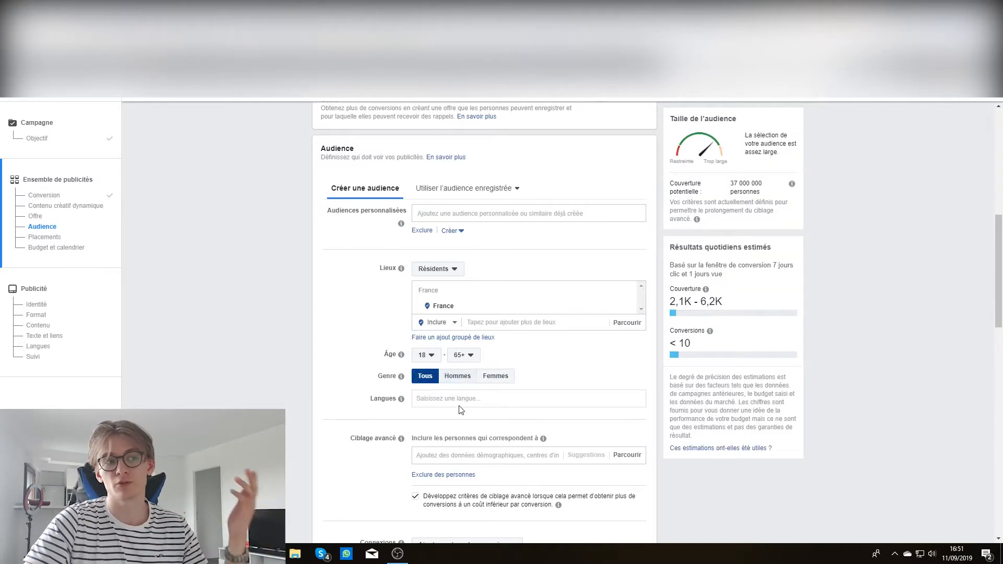
Set the audience's language to Français (tout).
{"action": "left_click", "coordinate": [462, 400]}
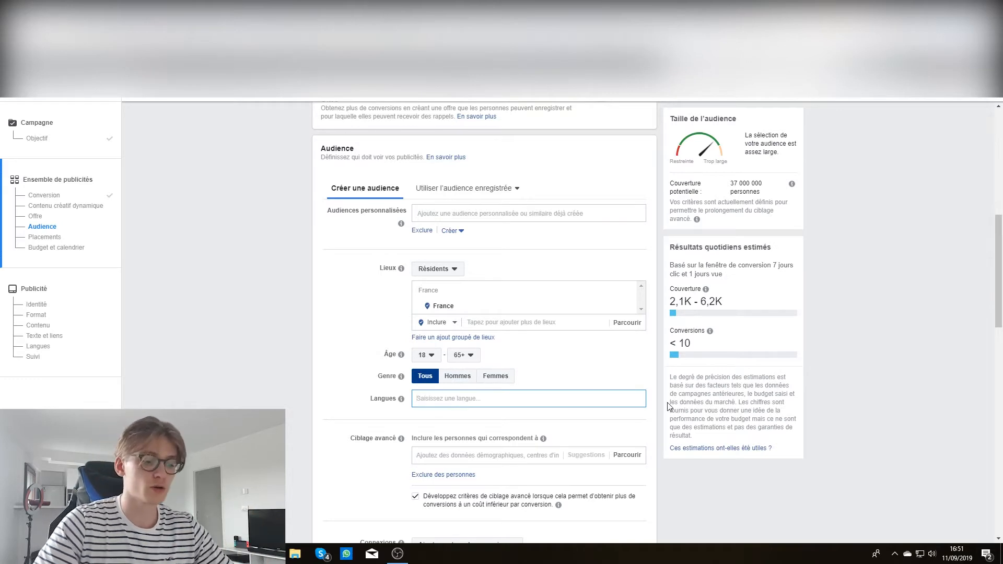
{"action": "type", "text": "fran"}
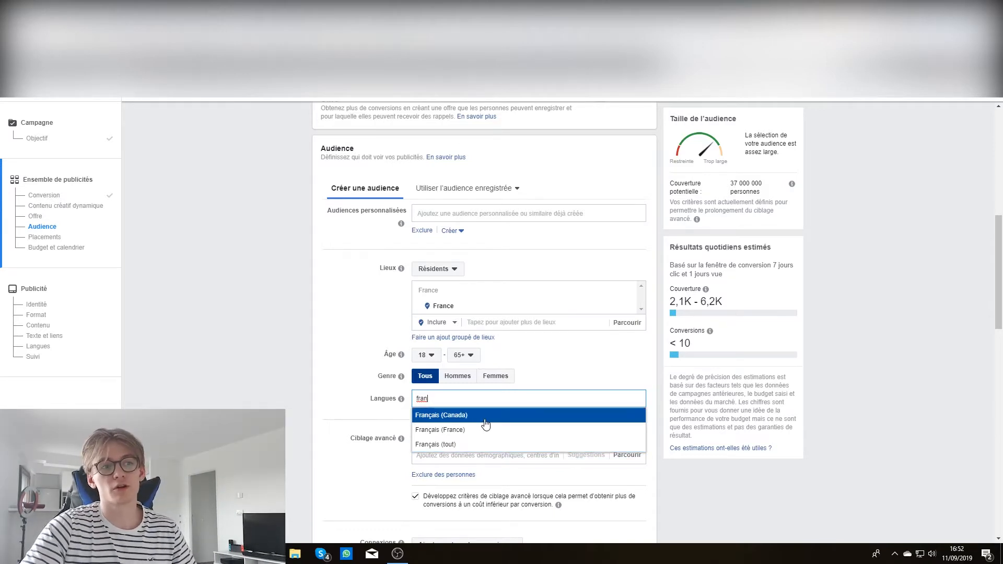
{"action": "left_click", "coordinate": [449, 445]}
Disable the expansion of advanced targeting criteria and add the Cosmétiques interest to the included people.
{"action": "scroll", "coordinate": [297, 384], "scroll_direction": "down", "scroll_amount": 2}
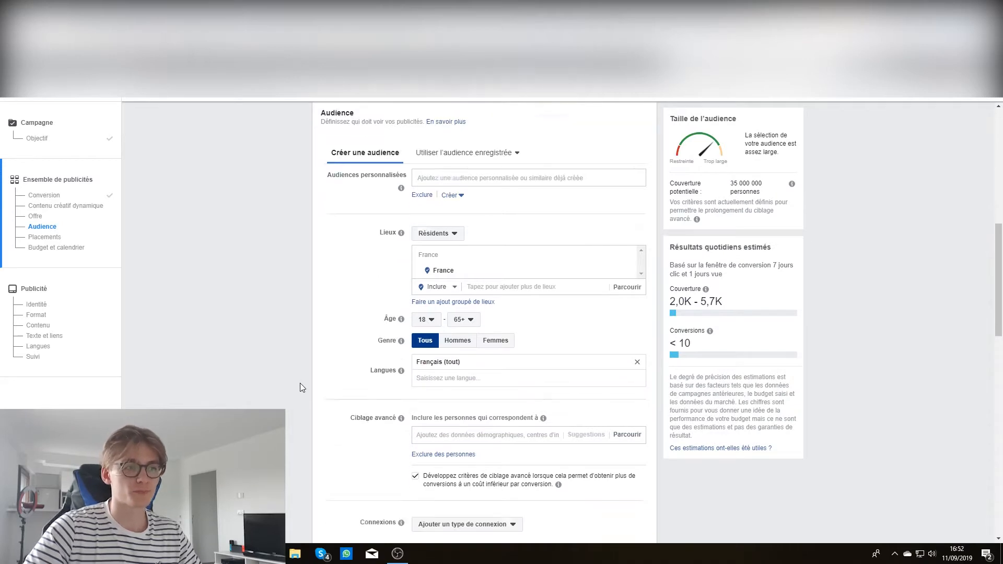
{"action": "left_click", "coordinate": [416, 408]}
{"action": "left_click", "coordinate": [471, 366]}
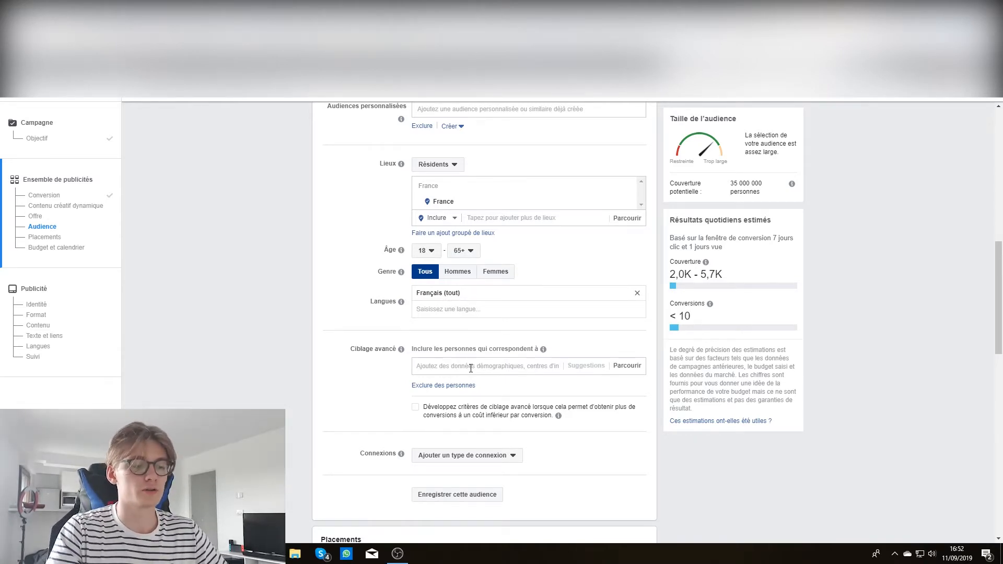
{"action": "type", "text": "cosmétique"}
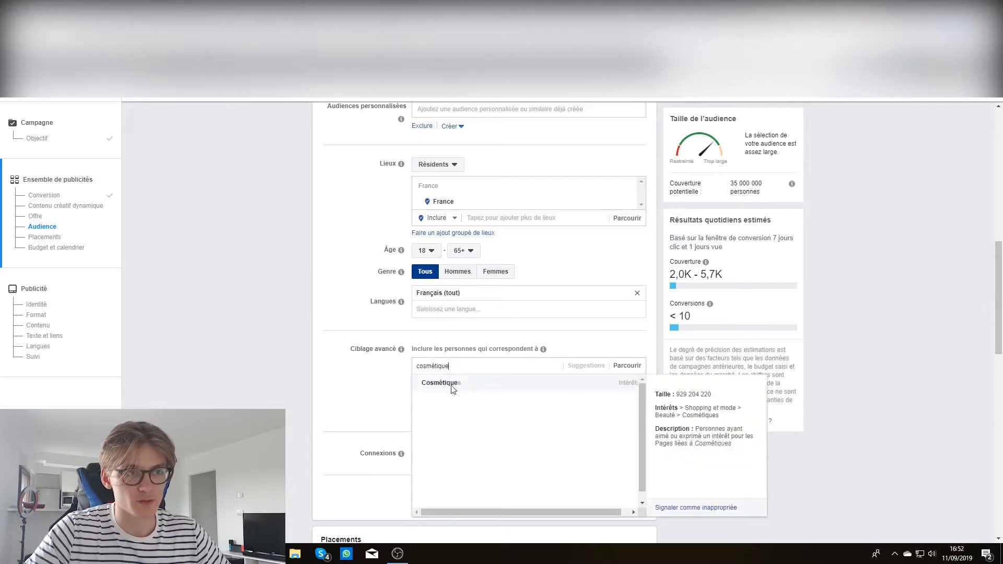
{"action": "left_click", "coordinate": [452, 389]}
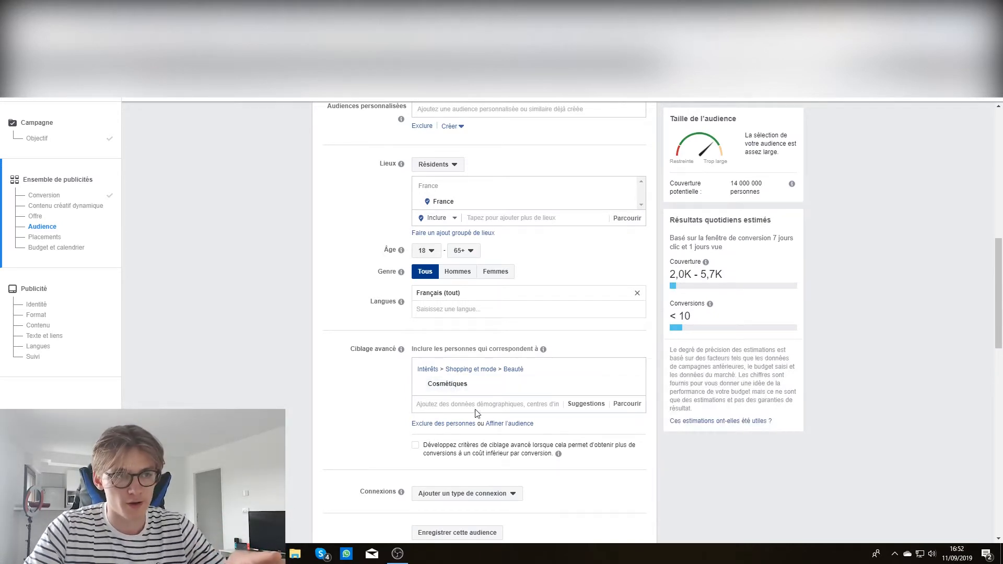
Narrow the audience so that people must also match the Acheteurs actifs purchase behaviour.
{"action": "left_click", "coordinate": [511, 425]}
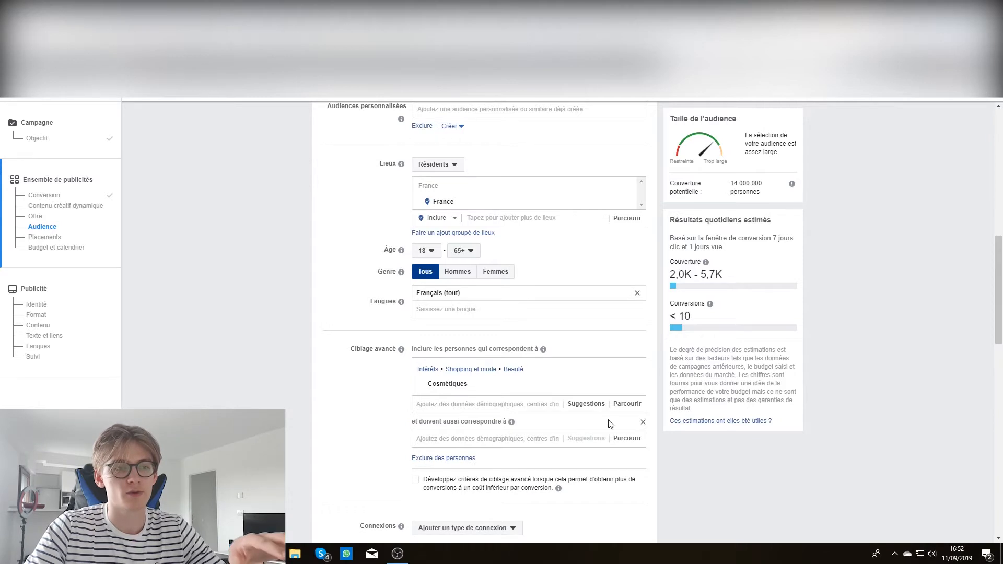
{"action": "left_click", "coordinate": [643, 422]}
{"action": "left_click", "coordinate": [518, 424]}
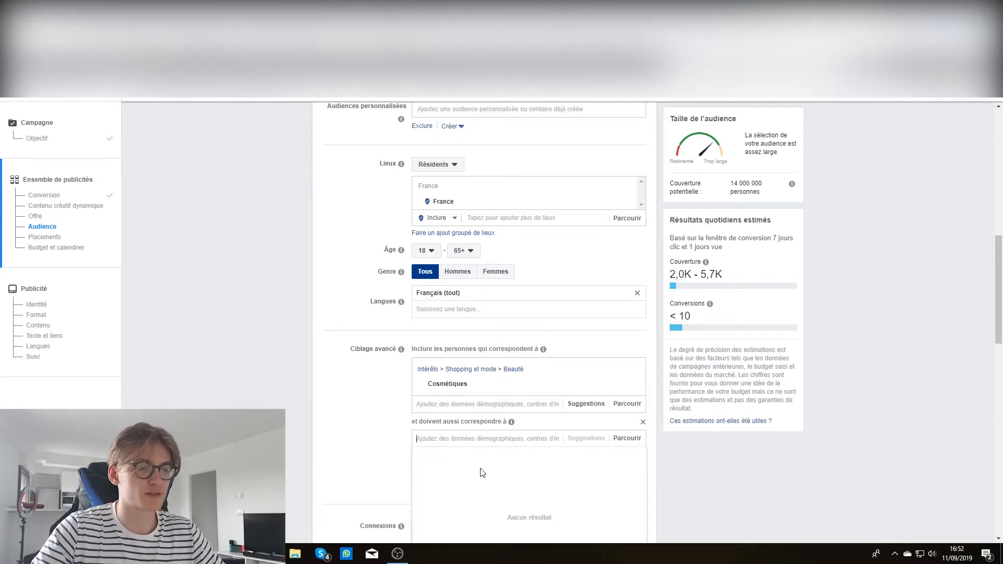
{"action": "type", "text": "a"}
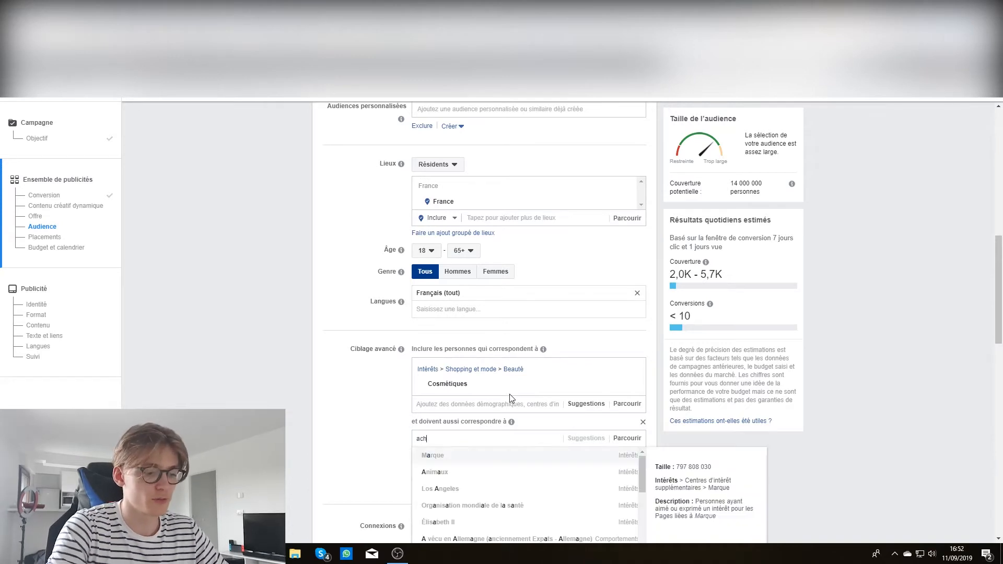
{"action": "type", "text": "ch"}
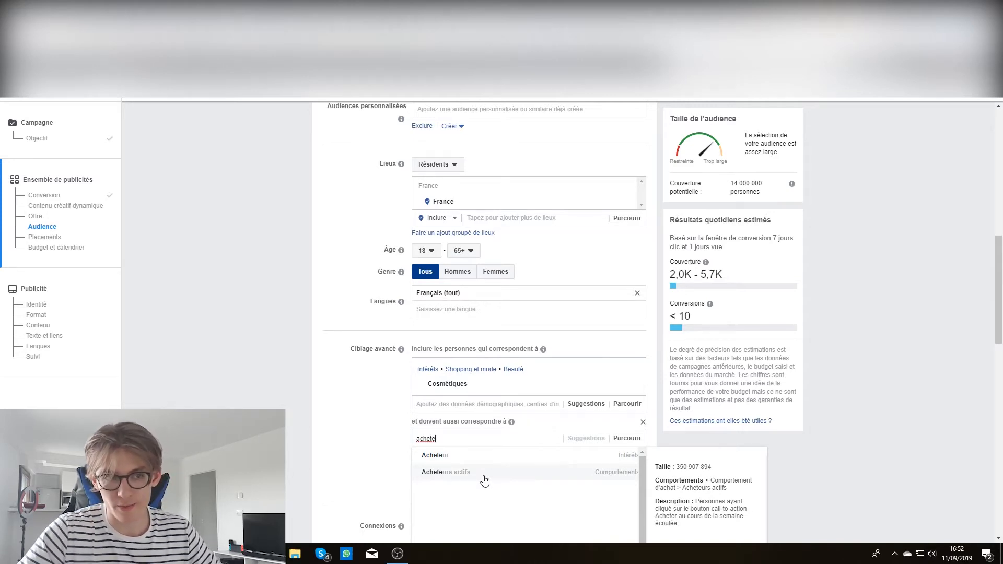
{"action": "left_click", "coordinate": [483, 476]}
Exclude people interested in Drop shipping and Shopify from the audience.
{"action": "scroll", "coordinate": [397, 444], "scroll_direction": "down", "scroll_amount": 3}
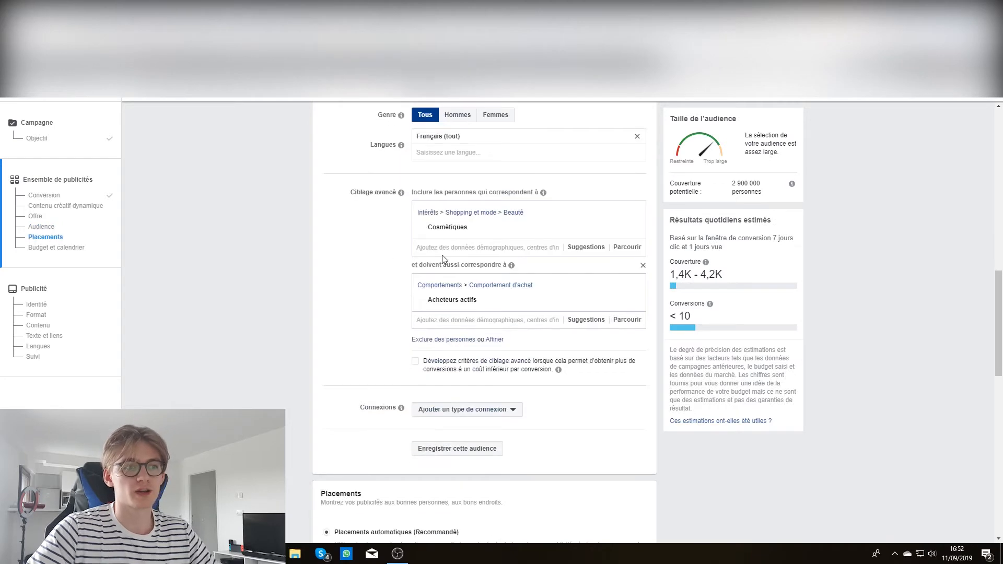
{"action": "left_click", "coordinate": [457, 340]}
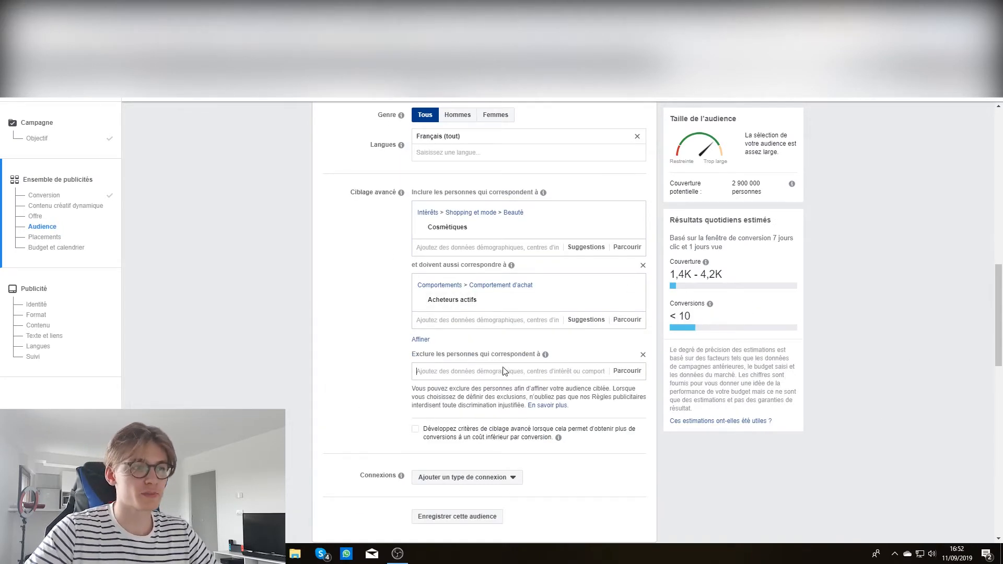
{"action": "type", "text": "dropsh"}
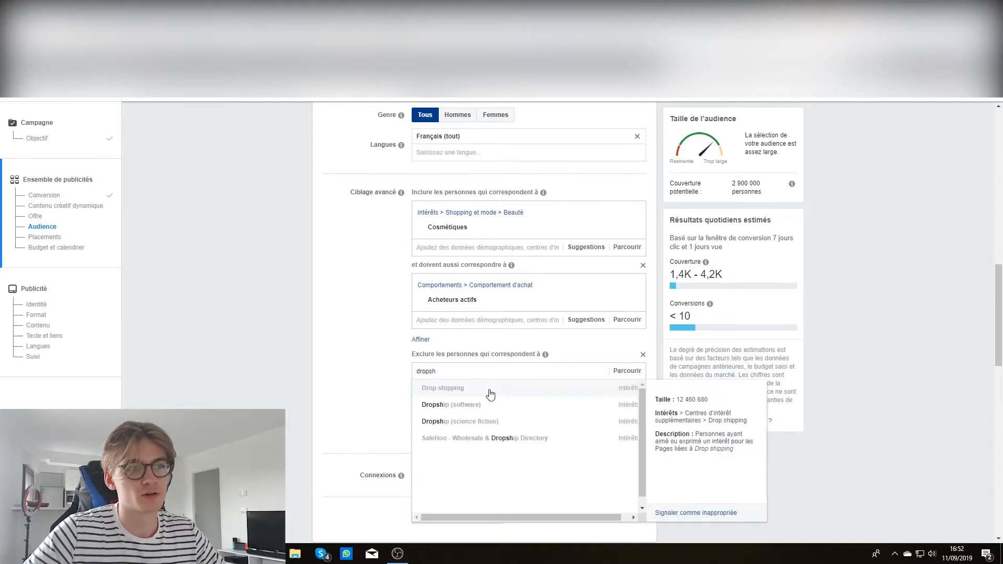
{"action": "left_click", "coordinate": [486, 391]}
{"action": "type", "text": "shopify"}
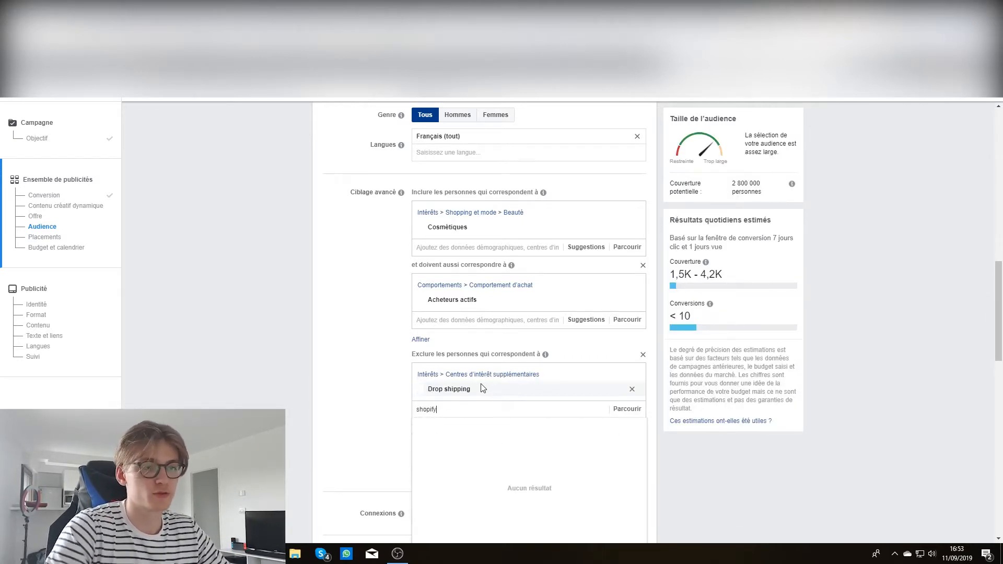
{"action": "left_click", "coordinate": [453, 435]}
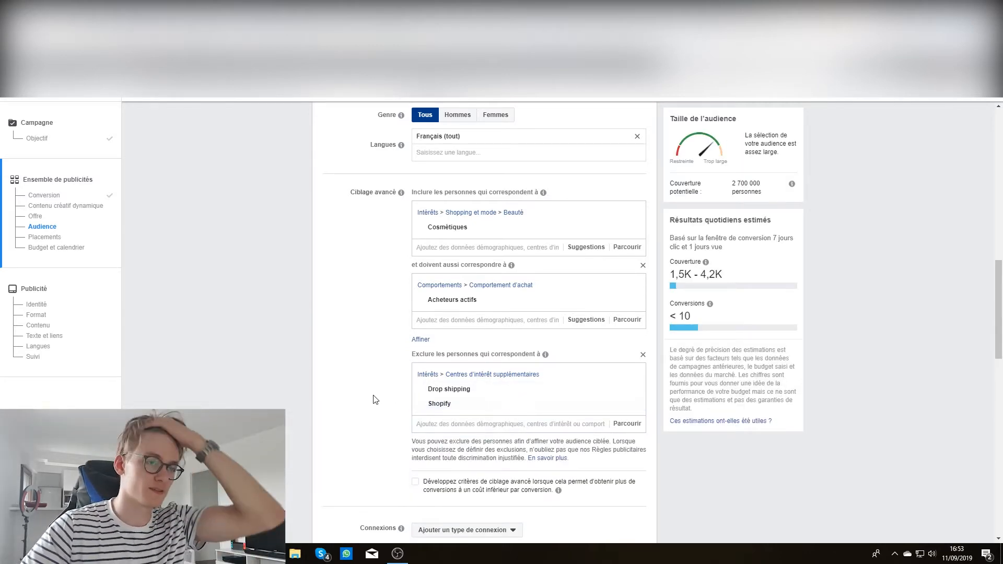
Switch to manually edited placements and deselect the Stories, Intégrées, In-Article and Apps et sites web groups.
{"action": "scroll", "coordinate": [406, 338], "scroll_direction": "down", "scroll_amount": 7}
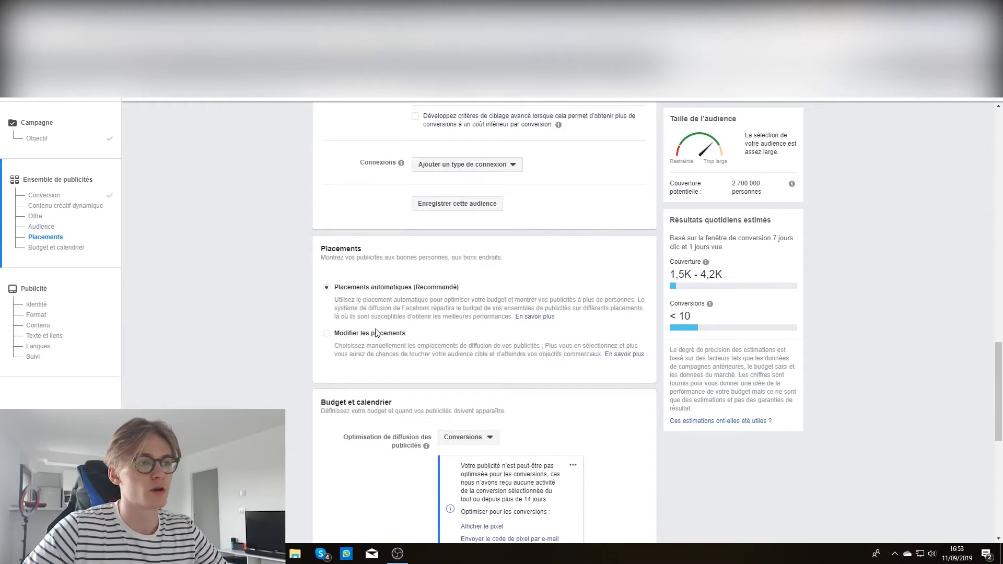
{"action": "left_click", "coordinate": [327, 333]}
{"action": "scroll", "coordinate": [379, 338], "scroll_direction": "down", "scroll_amount": 7}
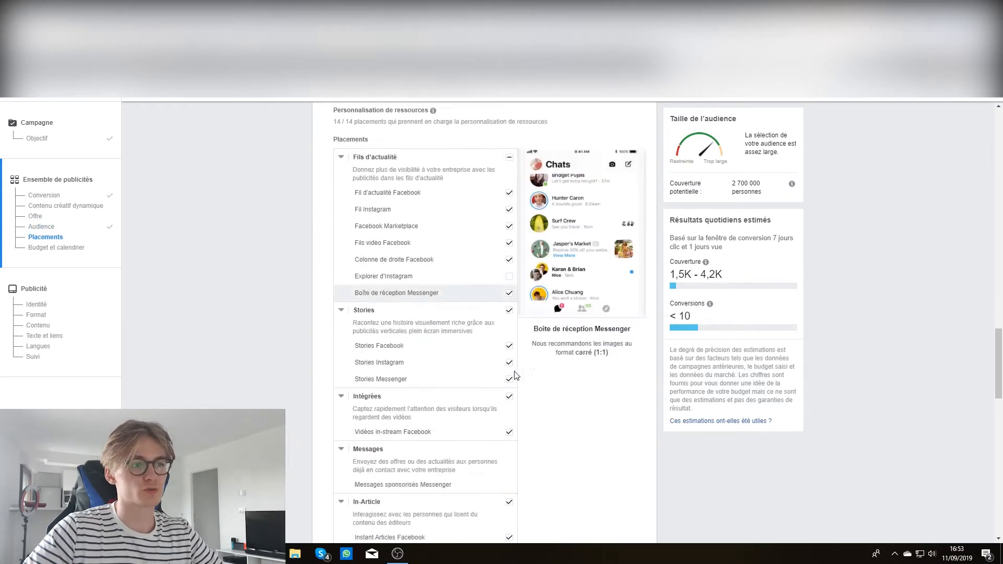
{"action": "left_click", "coordinate": [509, 282]}
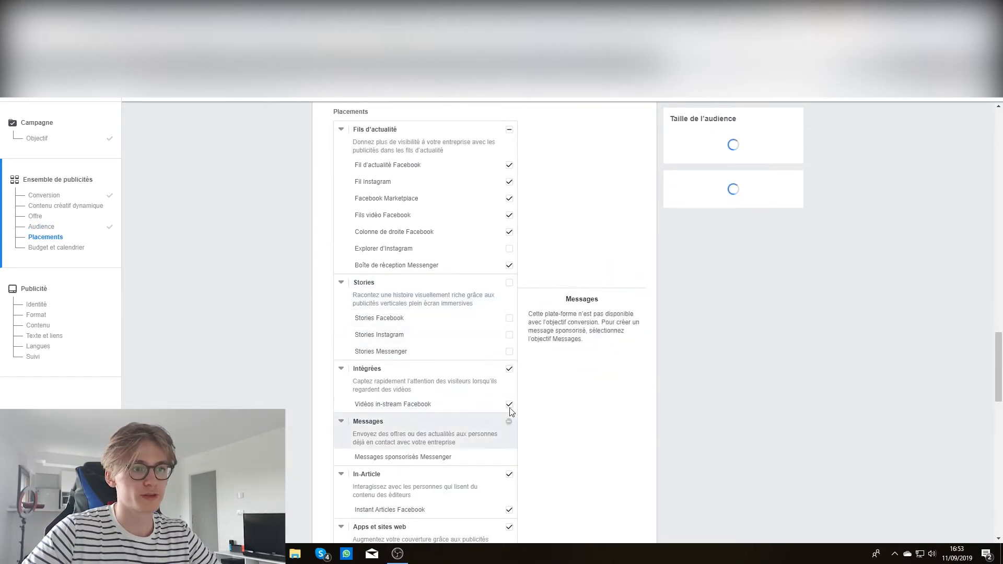
{"action": "left_click", "coordinate": [510, 369]}
{"action": "left_click", "coordinate": [510, 475]}
{"action": "scroll", "coordinate": [511, 476], "scroll_direction": "down", "scroll_amount": 2}
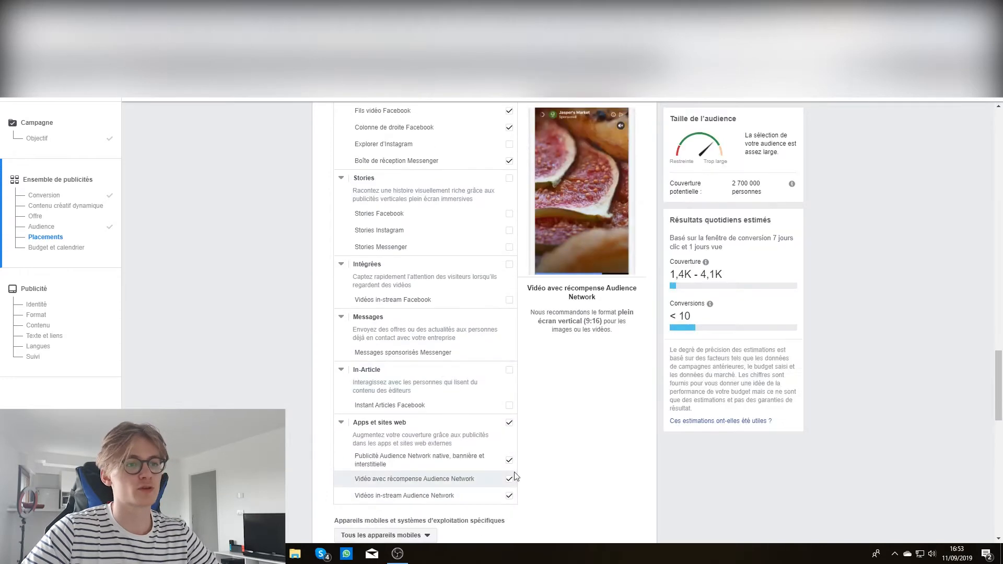
{"action": "left_click", "coordinate": [510, 423]}
Deselect the Facebook Marketplace, Fils vidéo Facebook, Colonne de droite Facebook and Boîte de réception Messenger placements.
{"action": "scroll", "coordinate": [501, 323], "scroll_direction": "up", "scroll_amount": 4}
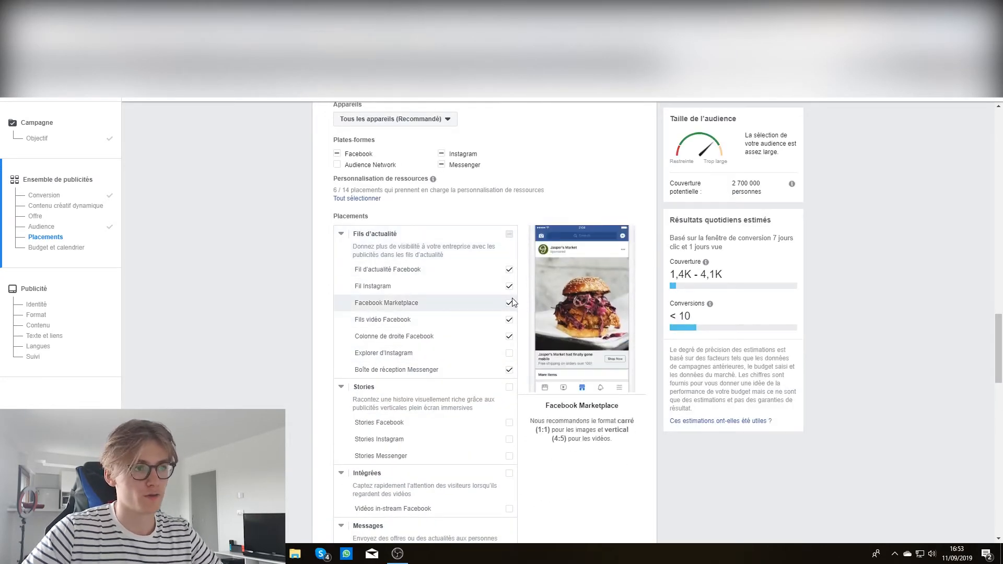
{"action": "left_click", "coordinate": [509, 303]}
{"action": "left_click", "coordinate": [510, 319]}
{"action": "left_click", "coordinate": [509, 336]}
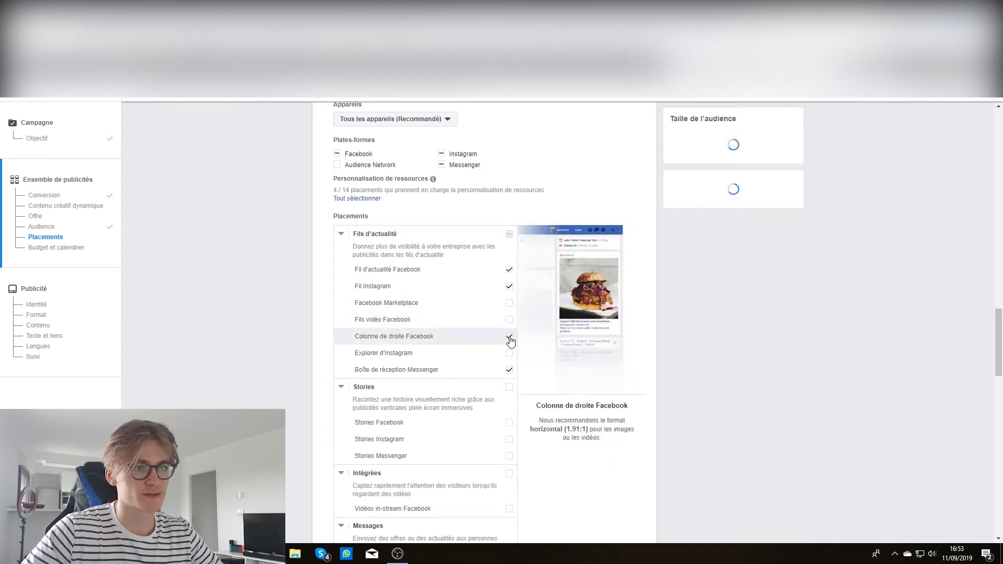
{"action": "left_click", "coordinate": [507, 371]}
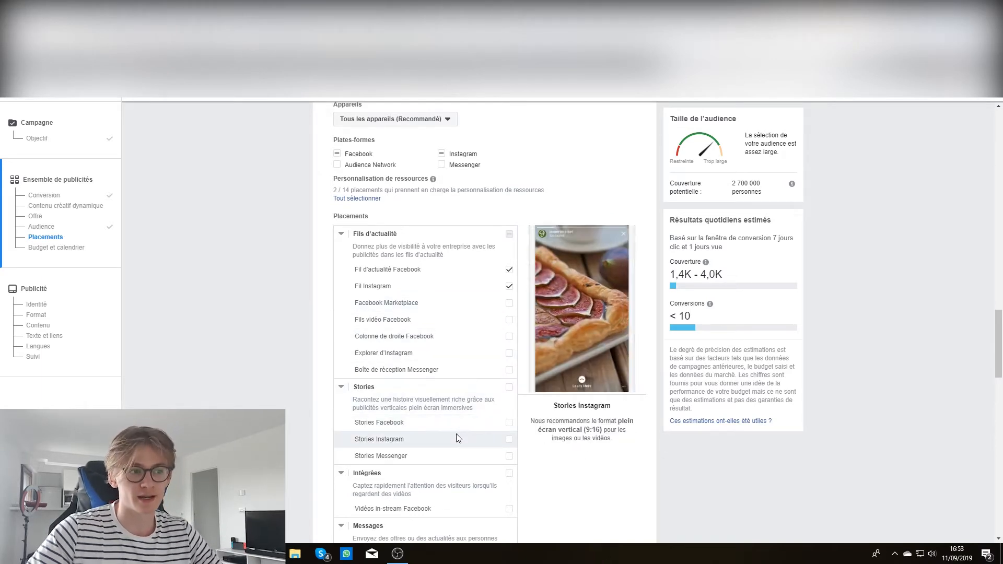
Set the ad set's daily budget to 20 € and continue to the ad setup.
{"action": "scroll", "coordinate": [455, 437], "scroll_direction": "down", "scroll_amount": 1}
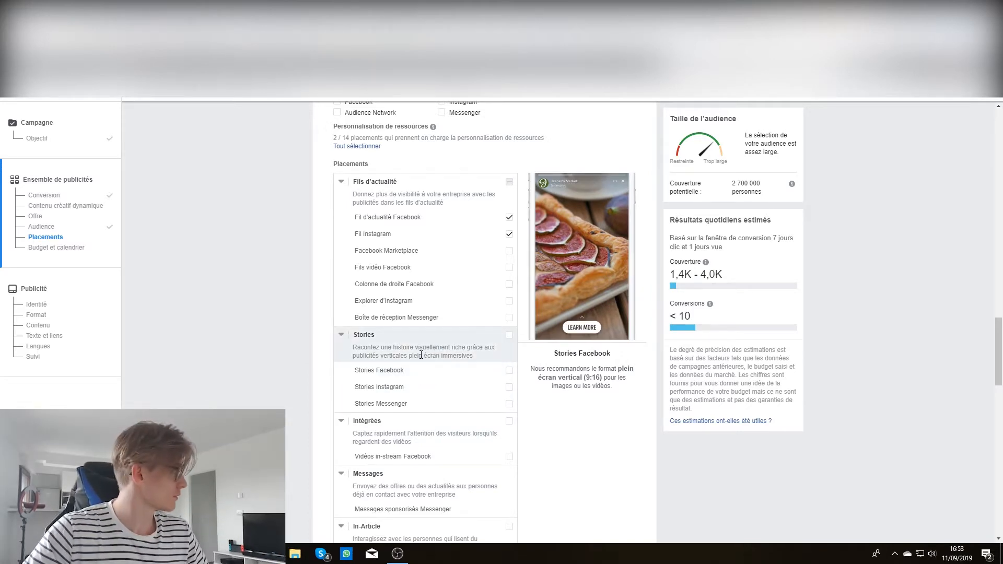
{"action": "scroll", "coordinate": [424, 354], "scroll_direction": "down", "scroll_amount": 10}
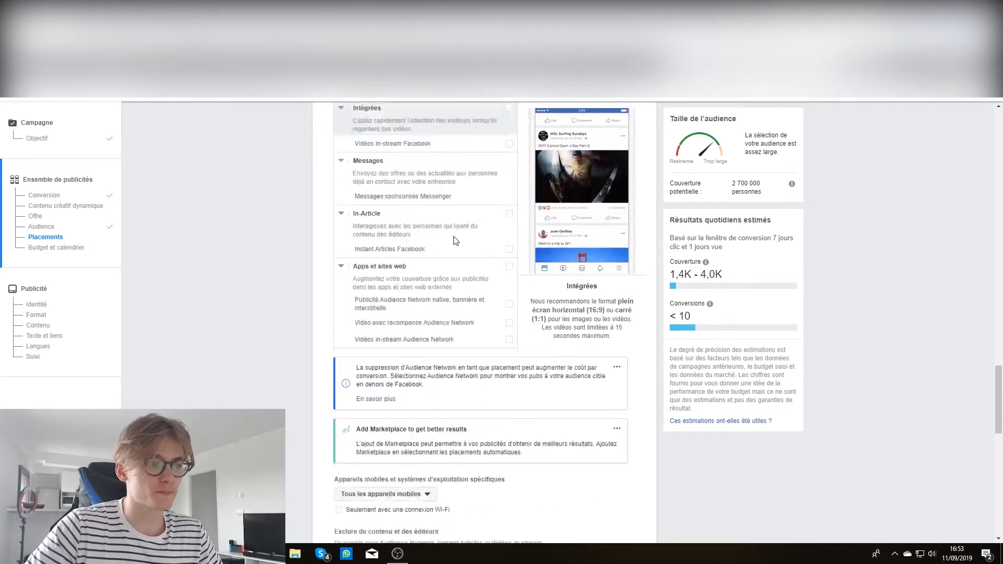
{"action": "scroll", "coordinate": [453, 241], "scroll_direction": "down", "scroll_amount": 8}
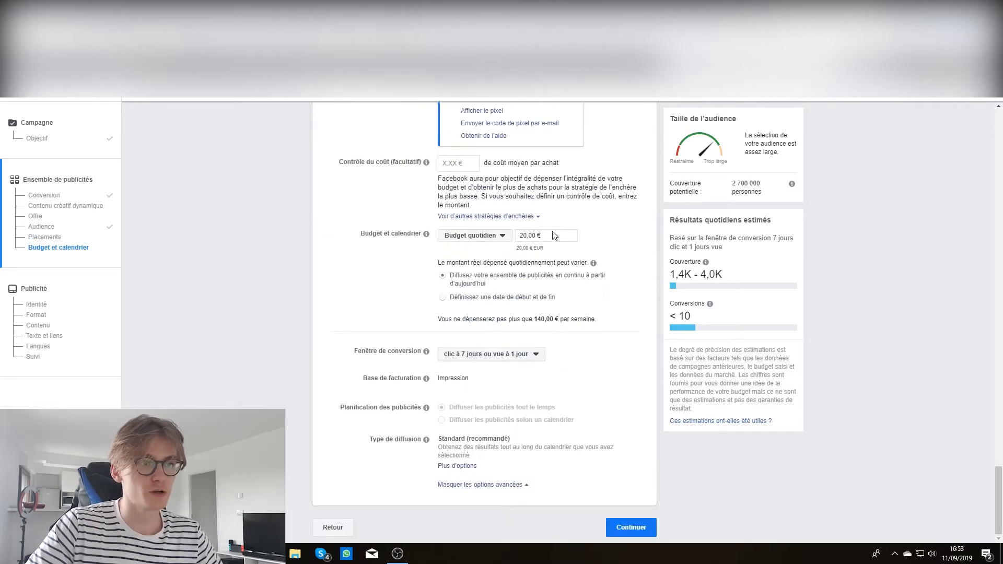
{"action": "left_click", "coordinate": [555, 235]}
{"action": "double_click", "coordinate": [560, 242]}
{"action": "left_click", "coordinate": [567, 235]}
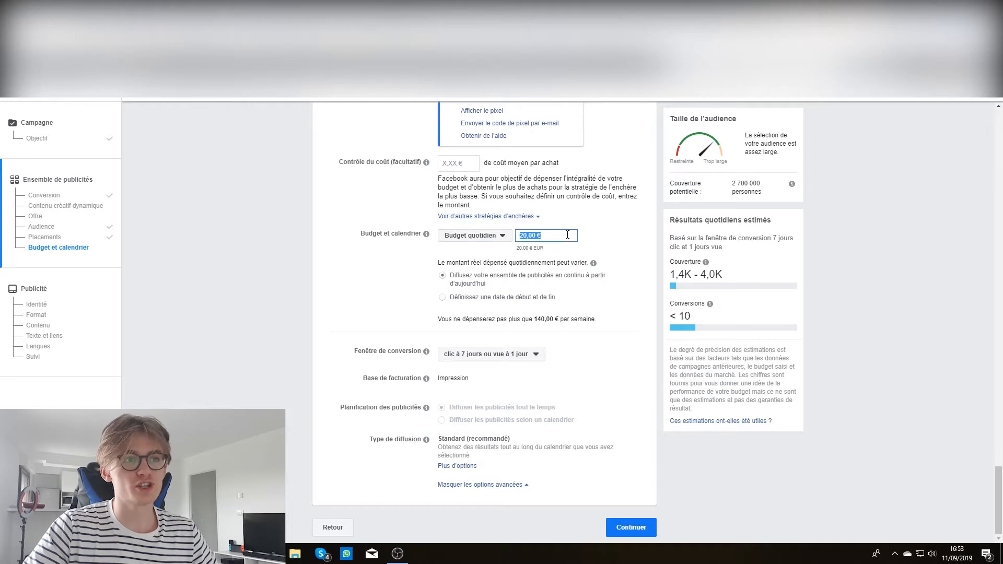
{"action": "type", "text": "5"}
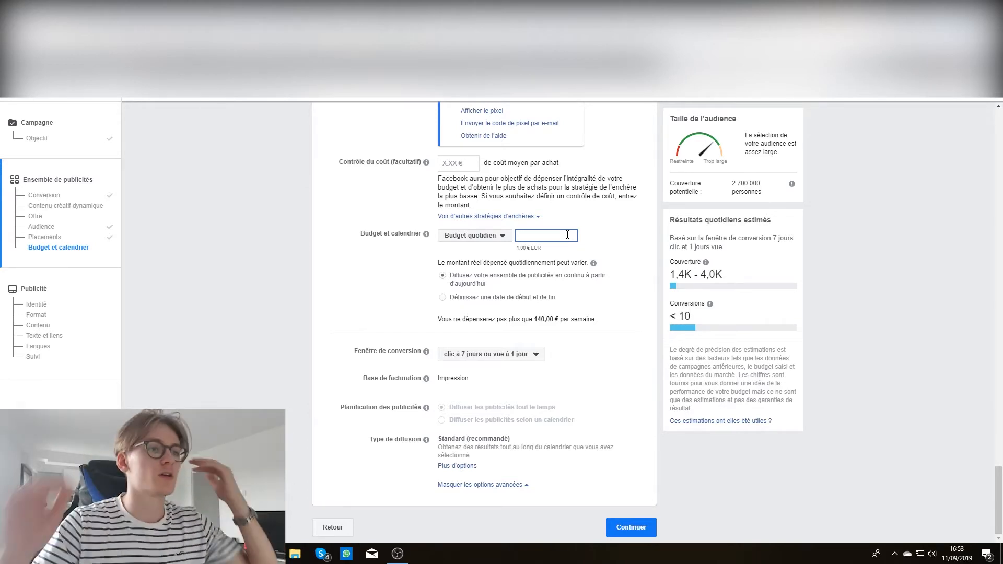
{"action": "type", "text": "20"}
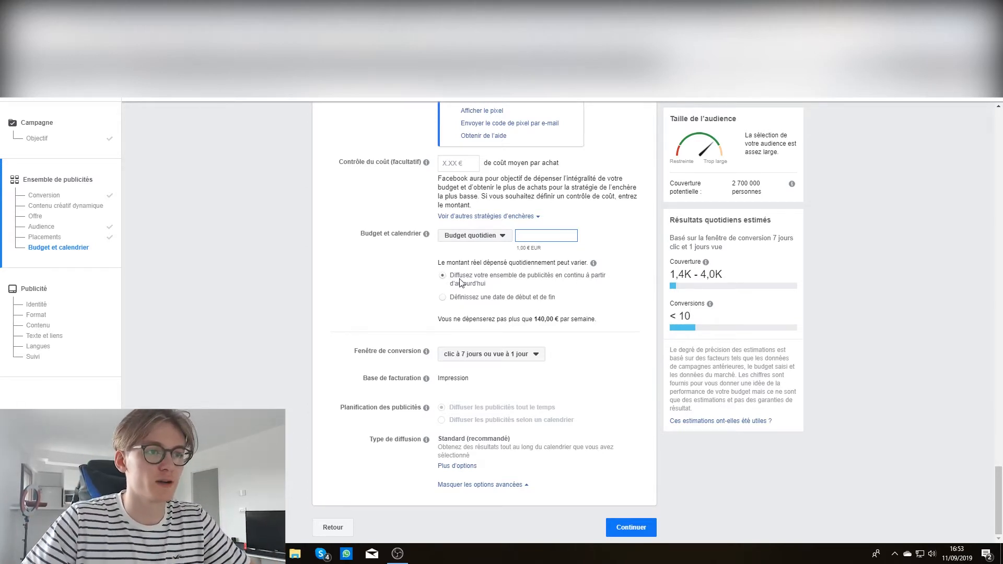
{"action": "left_click_drag", "start_coordinate": [459, 276], "coordinate": [602, 283]}
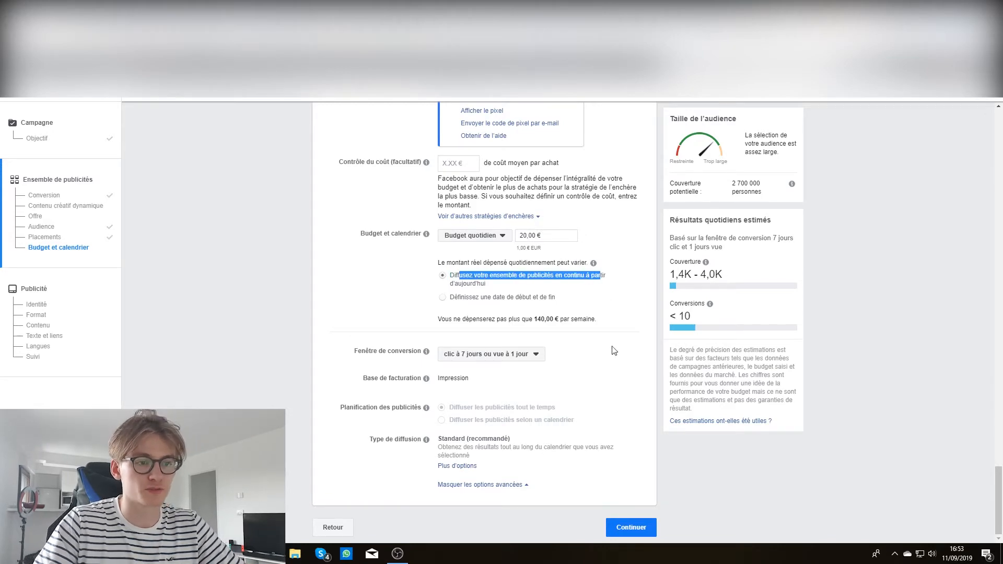
{"action": "scroll", "coordinate": [643, 490], "scroll_direction": "up", "scroll_amount": 8}
{"action": "scroll", "coordinate": [647, 522], "scroll_direction": "down", "scroll_amount": 7}
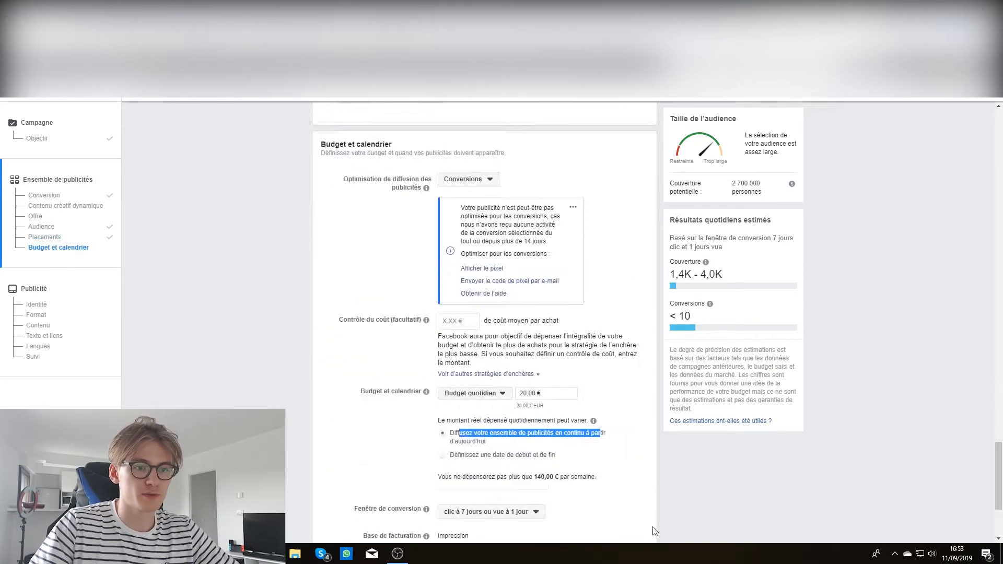
{"action": "left_click", "coordinate": [632, 526]}
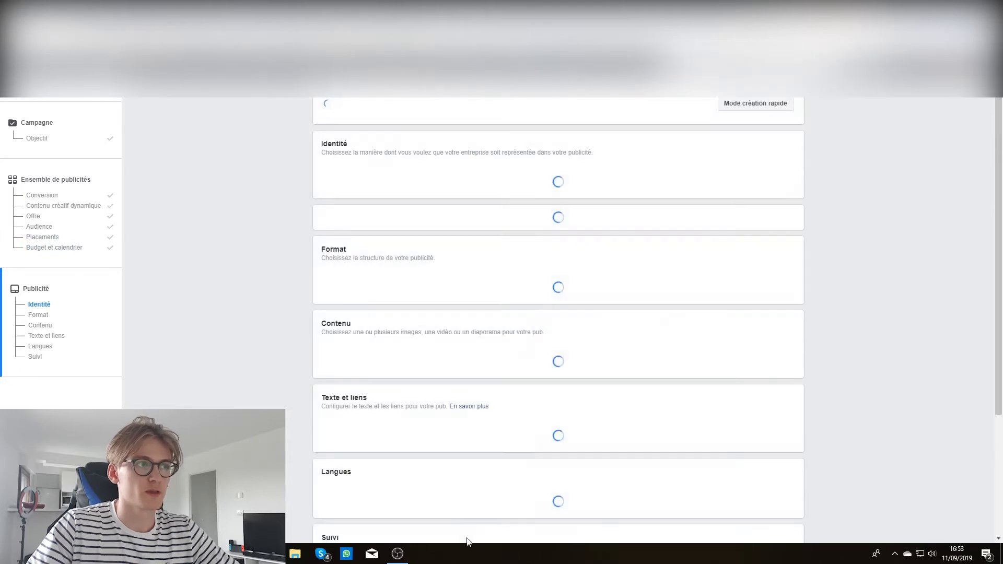
Examine the ad's Identité, Format and Contenu sections, including the media types that can be added.
{"action": "scroll", "coordinate": [504, 263], "scroll_direction": "down", "scroll_amount": 1}
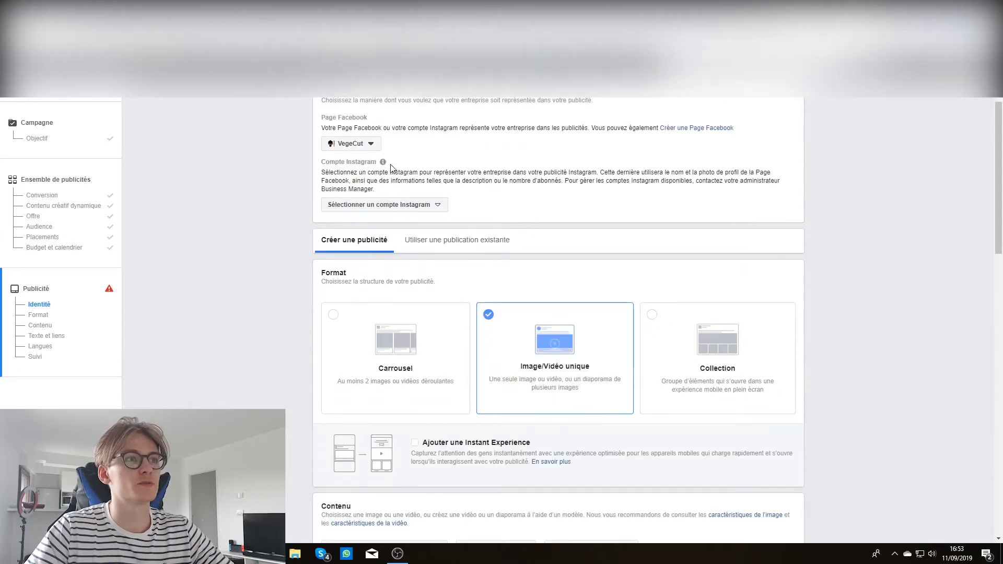
{"action": "mouse_move", "coordinate": [383, 162]}
{"action": "scroll", "coordinate": [372, 204], "scroll_direction": "up", "scroll_amount": 1}
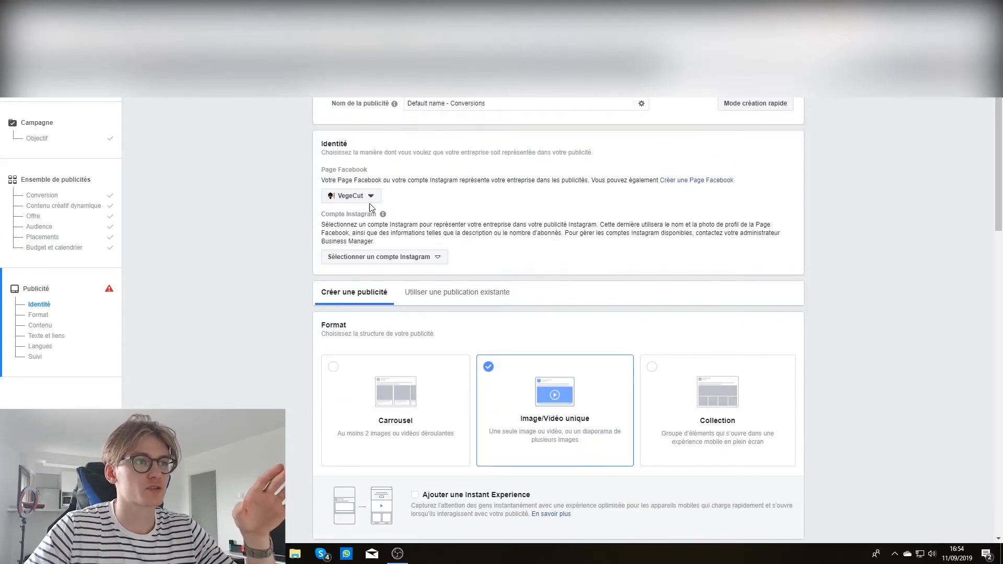
{"action": "scroll", "coordinate": [383, 212], "scroll_direction": "down", "scroll_amount": 5}
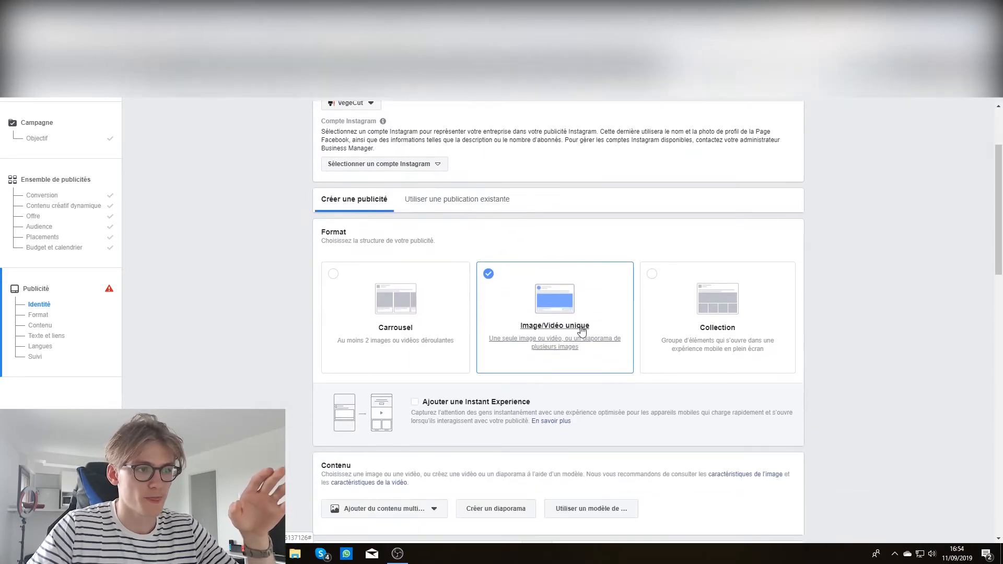
{"action": "scroll", "coordinate": [582, 361], "scroll_direction": "down", "scroll_amount": 2}
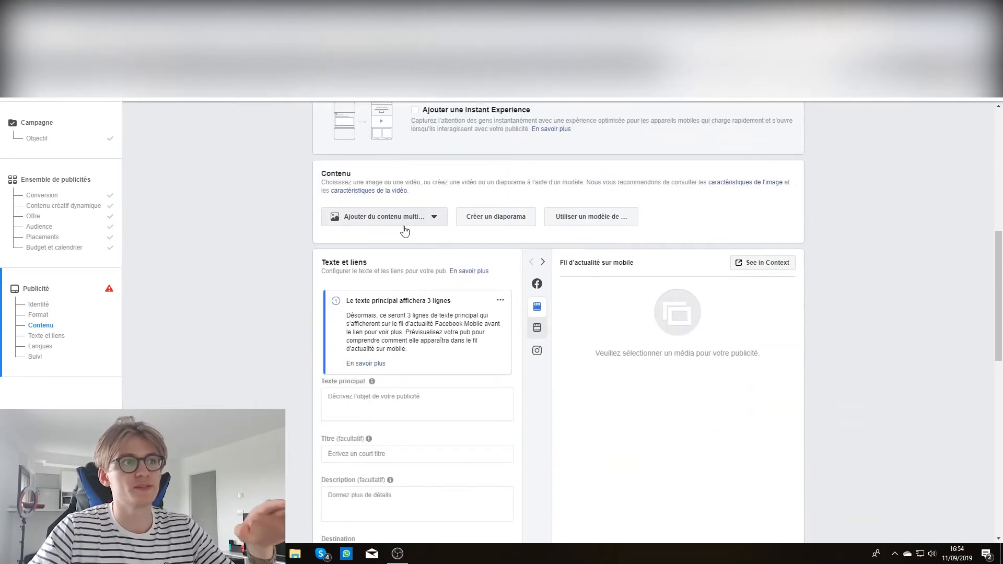
{"action": "scroll", "coordinate": [466, 290], "scroll_direction": "down", "scroll_amount": 2}
{"action": "scroll", "coordinate": [427, 195], "scroll_direction": "up", "scroll_amount": 1}
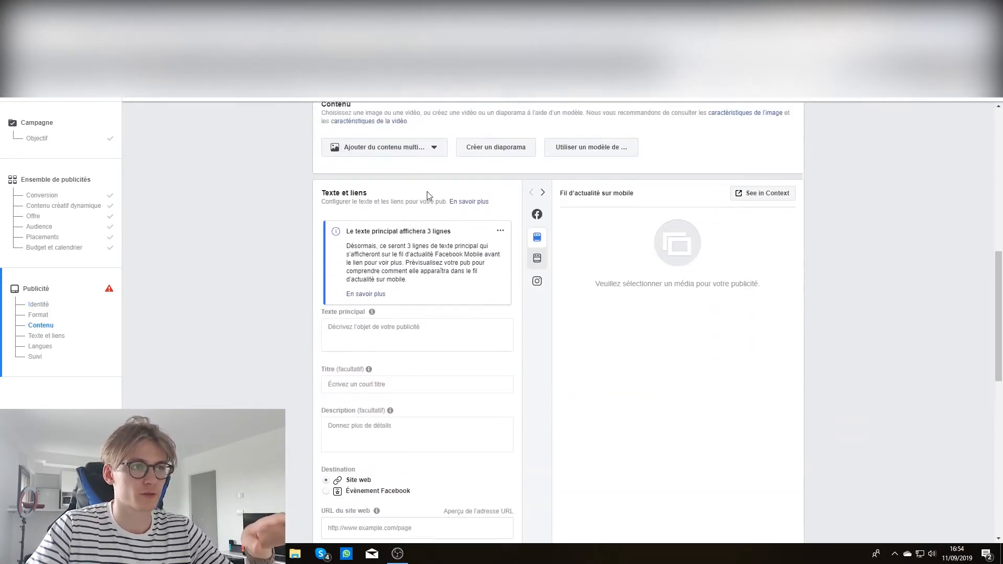
{"action": "left_click", "coordinate": [435, 165]}
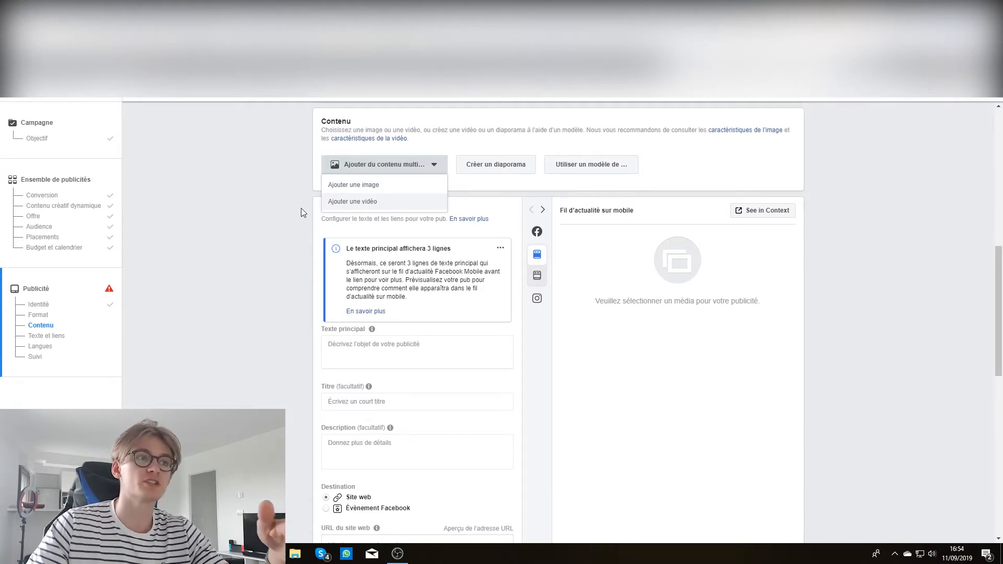
{"action": "left_click", "coordinate": [280, 220]}
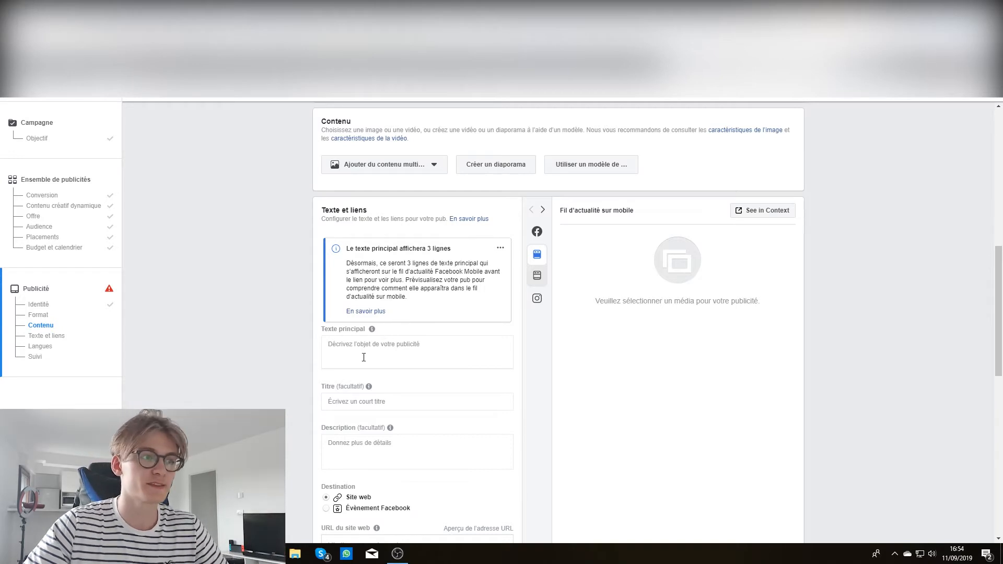
{"action": "scroll", "coordinate": [226, 318], "scroll_direction": "down", "scroll_amount": 2}
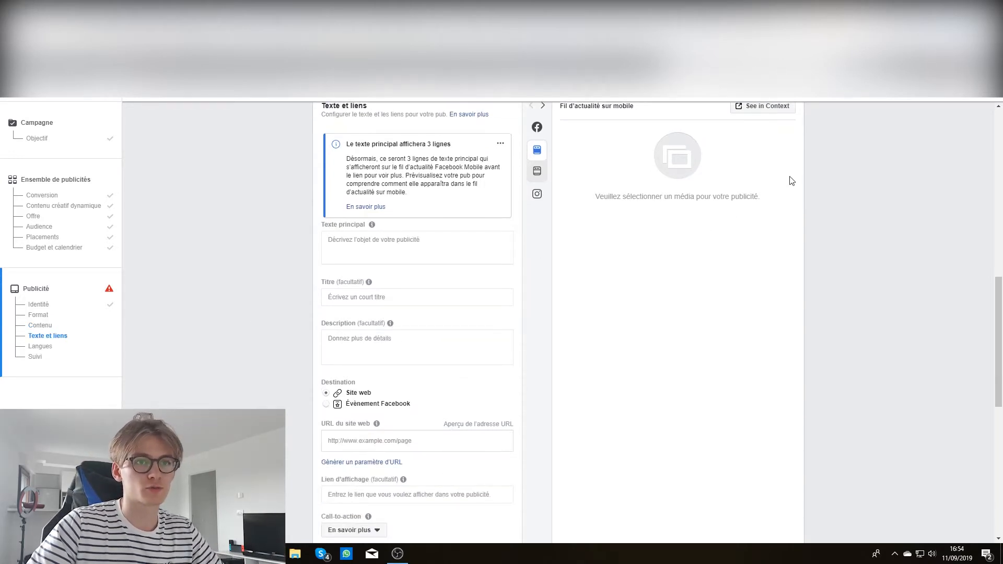
{"action": "left_click", "coordinate": [433, 248]}
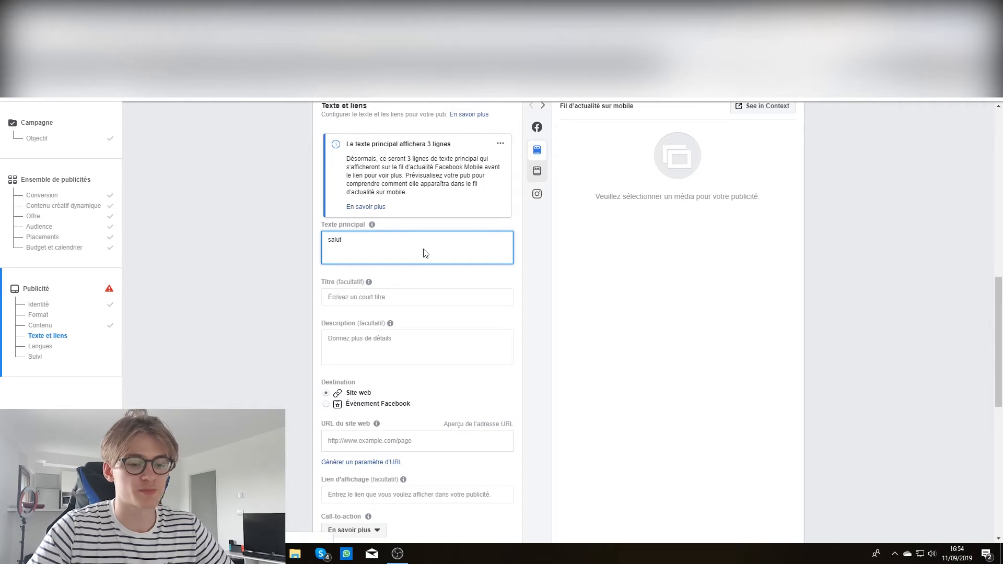
{"action": "key", "text": "BackSpace"}
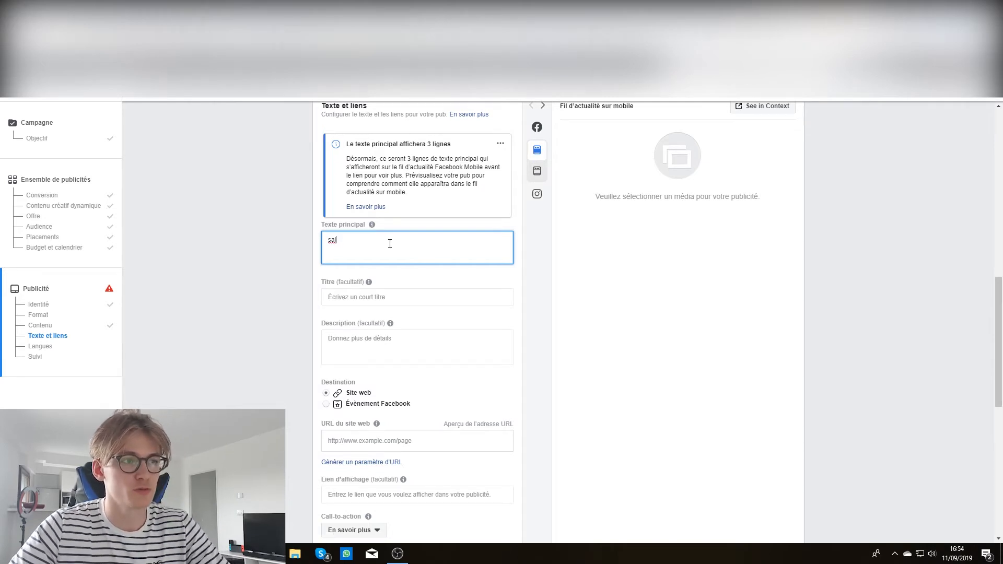
{"action": "key", "text": "BackSpace"}
{"action": "key", "text": "BackSpace"}
{"action": "key", "text": "BackSpace"}
{"action": "mouse_move", "coordinate": [369, 228]}
{"action": "scroll", "coordinate": [684, 246], "scroll_direction": "up", "scroll_amount": 1}
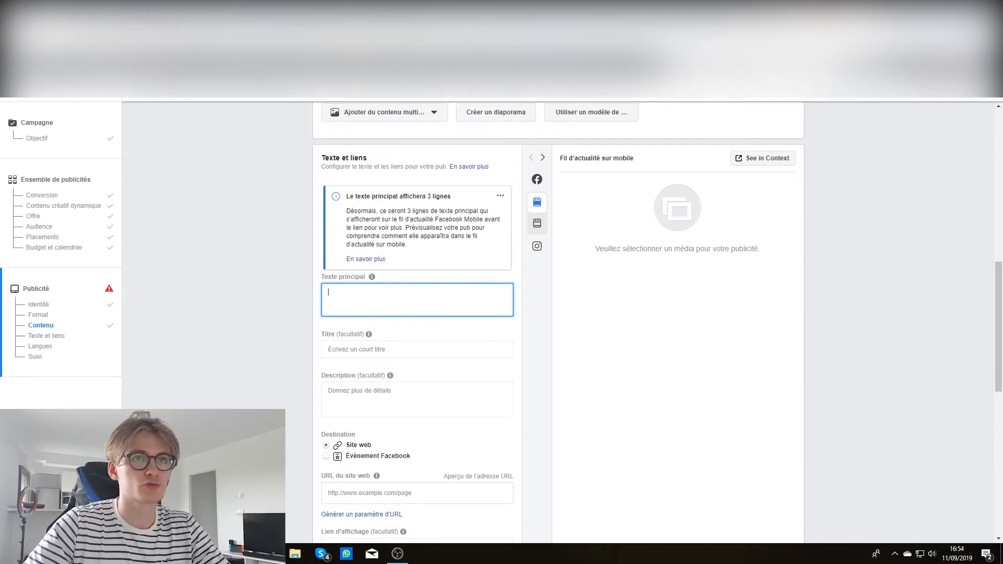
Open the Facebook news feed in a new browser tab and browse its first posts.
{"action": "key", "text": "ctrl+t"}
{"action": "type", "text": "f"}
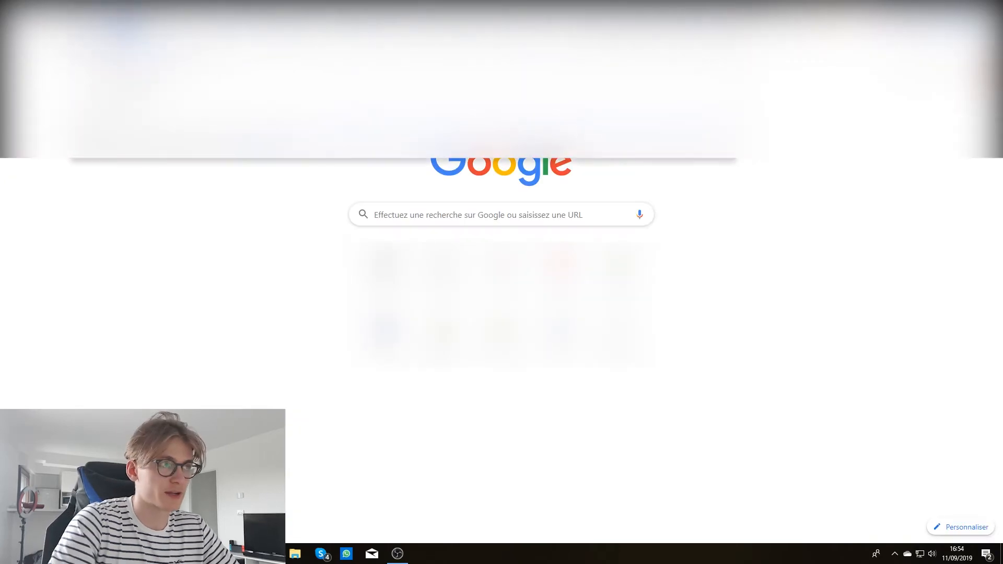
{"action": "key", "text": "Return"}
{"action": "scroll", "coordinate": [596, 207], "scroll_direction": "down", "scroll_amount": 5}
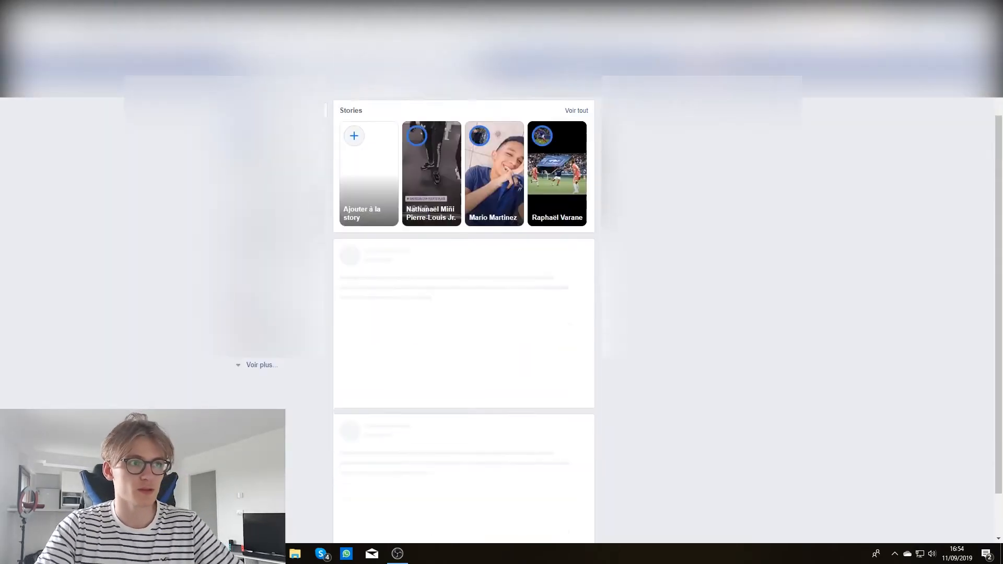
{"action": "scroll", "coordinate": [596, 207], "scroll_direction": "up", "scroll_amount": 4}
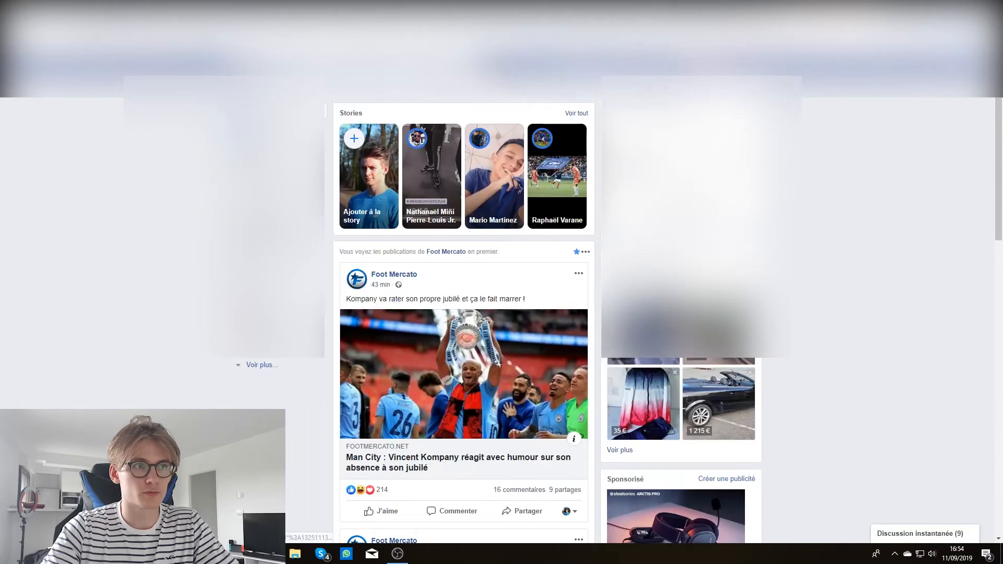
{"action": "scroll", "coordinate": [679, 251], "scroll_direction": "down", "scroll_amount": 5}
{"action": "scroll", "coordinate": [679, 251], "scroll_direction": "up", "scroll_amount": 4}
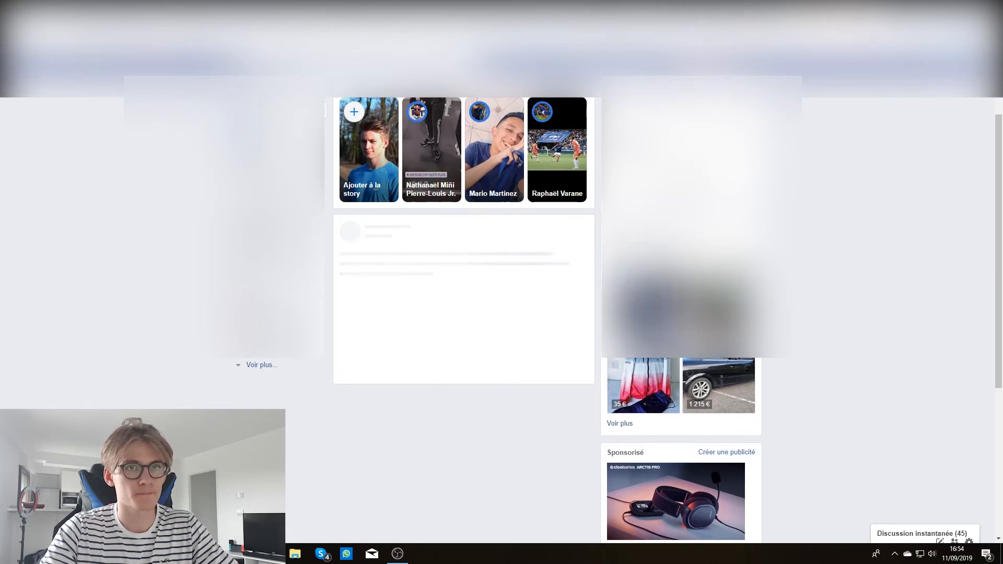
{"action": "left_click", "coordinate": [861, 26]}
{"action": "left_click", "coordinate": [920, 135]}
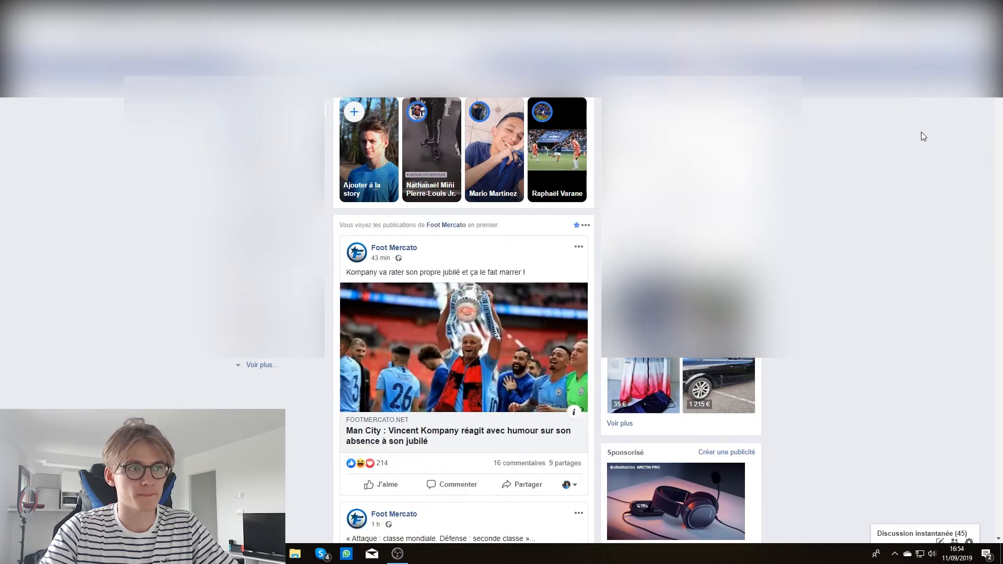
Find the sponsored Snow At-Home Teeth Whitening post in the feed and highlight its main text.
{"action": "scroll", "coordinate": [920, 134], "scroll_direction": "down", "scroll_amount": 8}
{"action": "scroll", "coordinate": [464, 293], "scroll_direction": "down", "scroll_amount": 4}
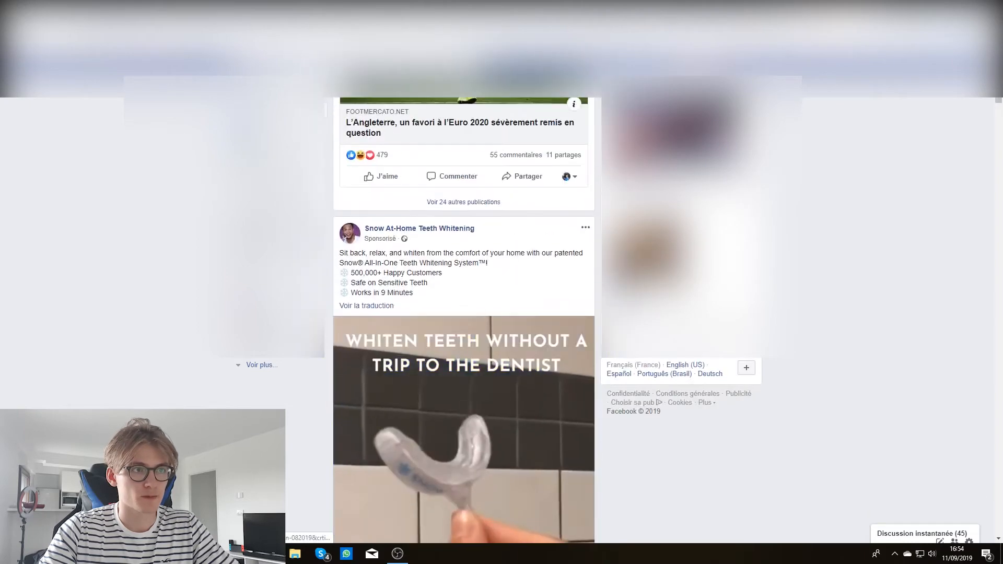
{"action": "scroll", "coordinate": [550, 227], "scroll_direction": "down", "scroll_amount": 2}
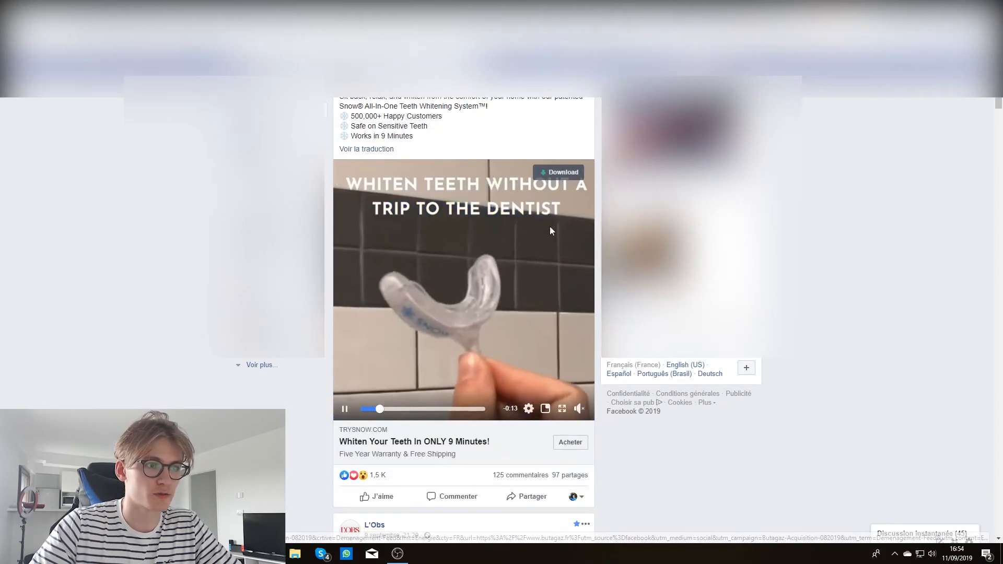
{"action": "scroll", "coordinate": [537, 261], "scroll_direction": "up", "scroll_amount": 2}
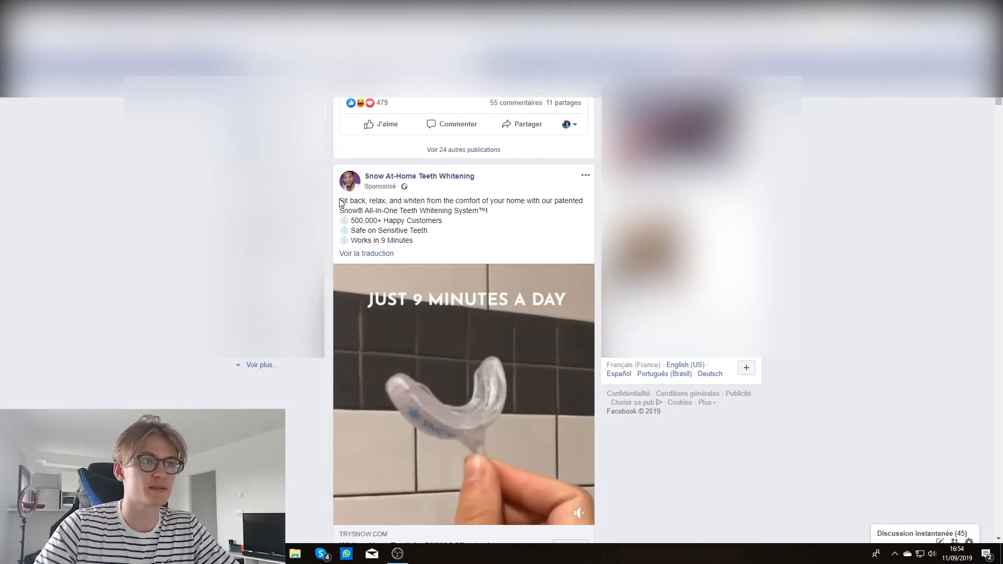
{"action": "left_click_drag", "start_coordinate": [340, 201], "coordinate": [423, 250]}
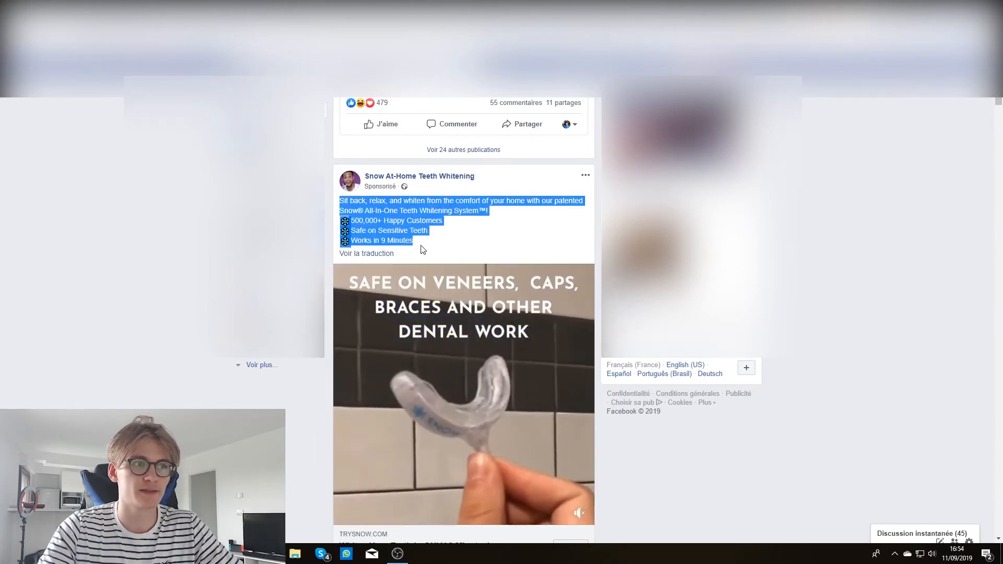
Compare the sponsored post's text and headline with the Texte principal and Titre fields of the ad form.
{"action": "left_click", "coordinate": [522, 9]}
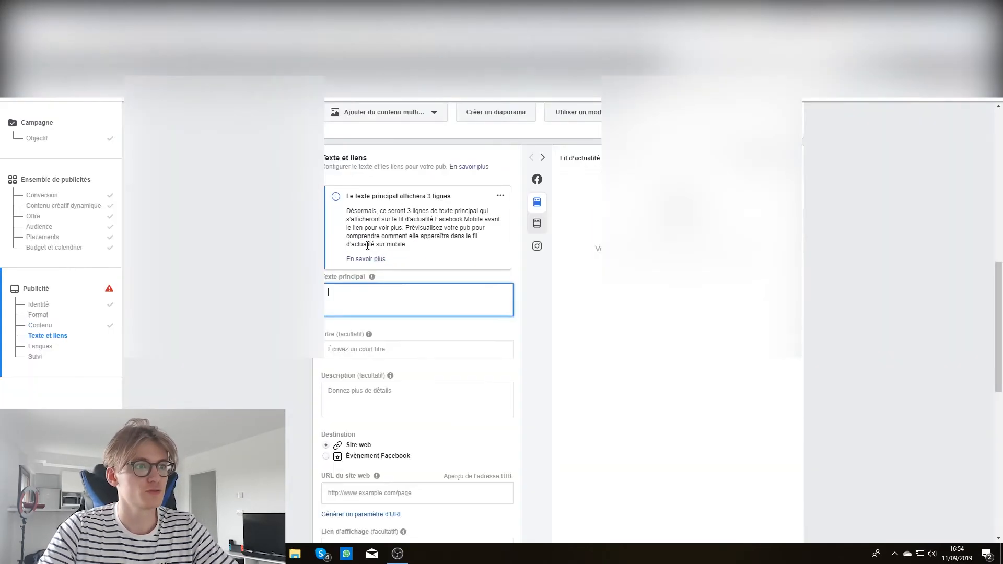
{"action": "left_click", "coordinate": [333, 349]}
{"action": "left_click", "coordinate": [882, 9]}
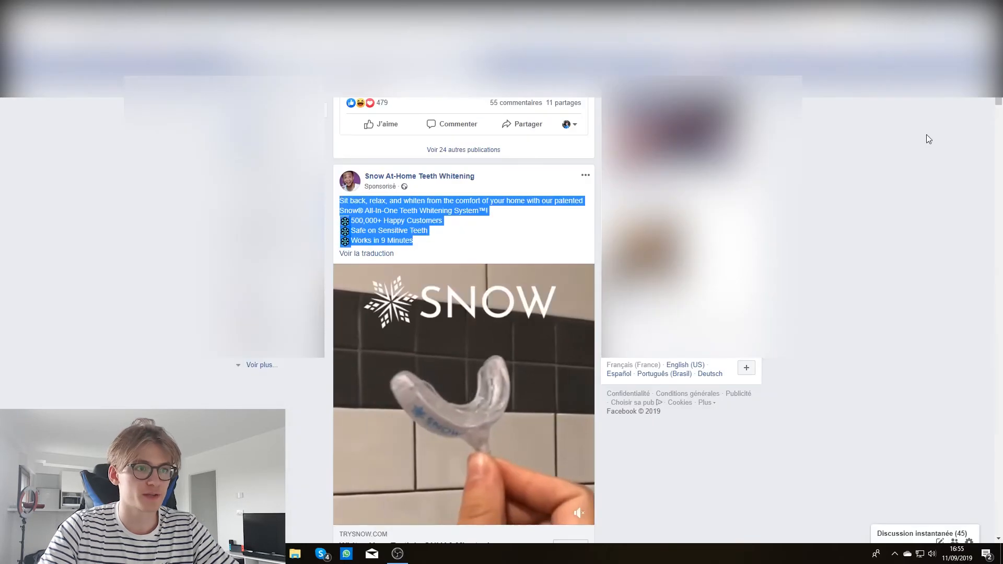
{"action": "scroll", "coordinate": [919, 209], "scroll_direction": "down", "scroll_amount": 3}
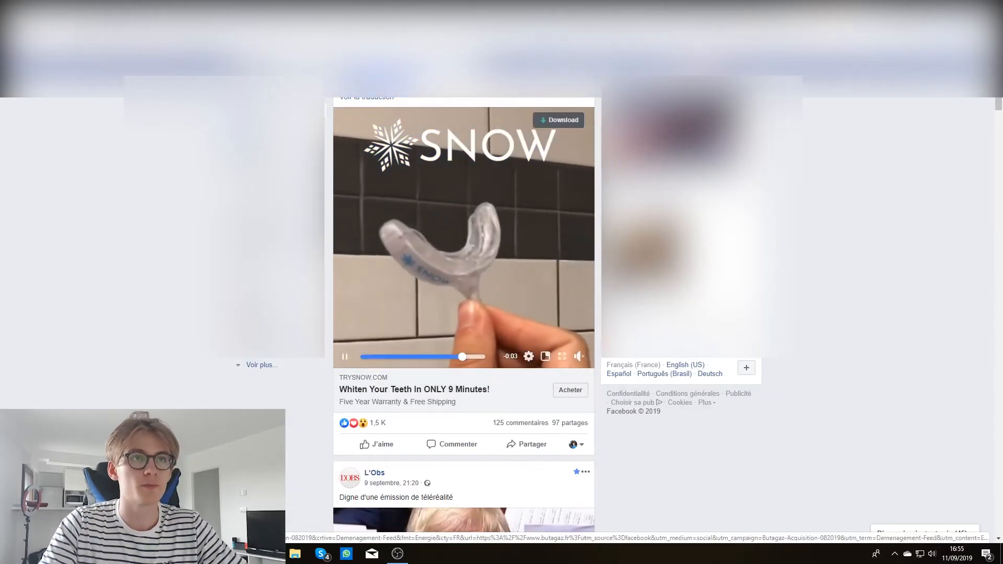
{"action": "left_click", "coordinate": [523, 9]}
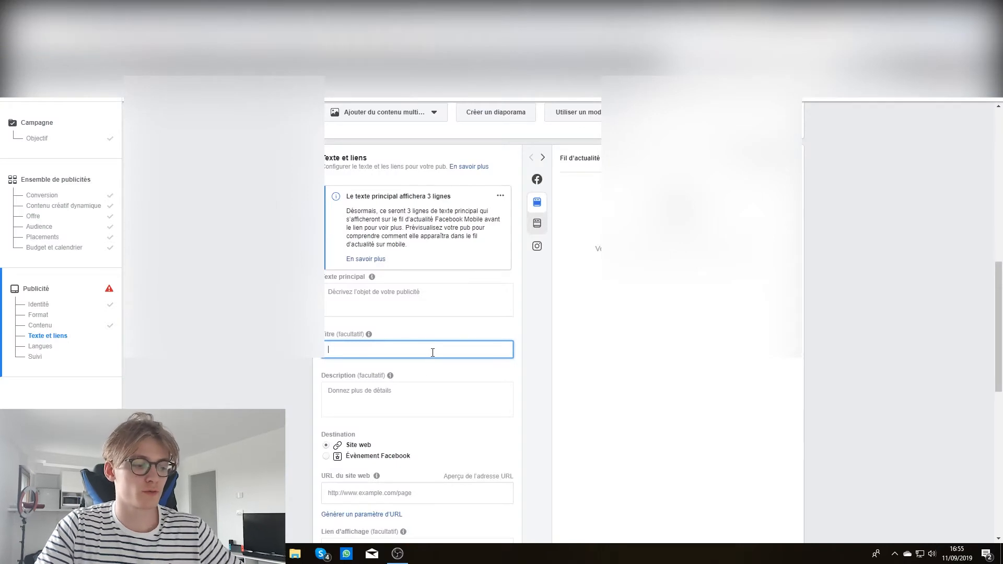
Examine the ad's Texte principal, Titre and Description fields without filling them in.
{"action": "left_click", "coordinate": [439, 304]}
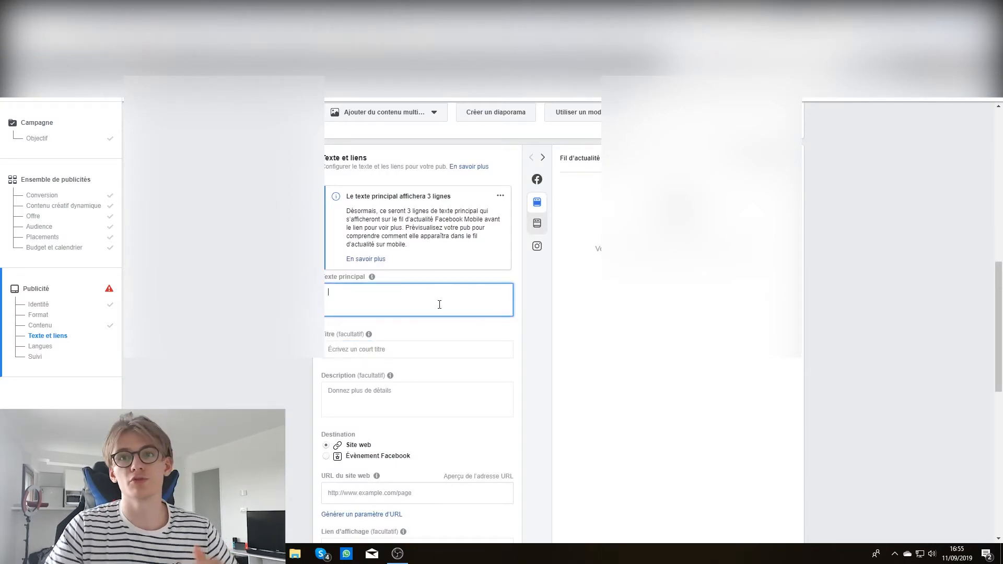
{"action": "left_click", "coordinate": [428, 349]}
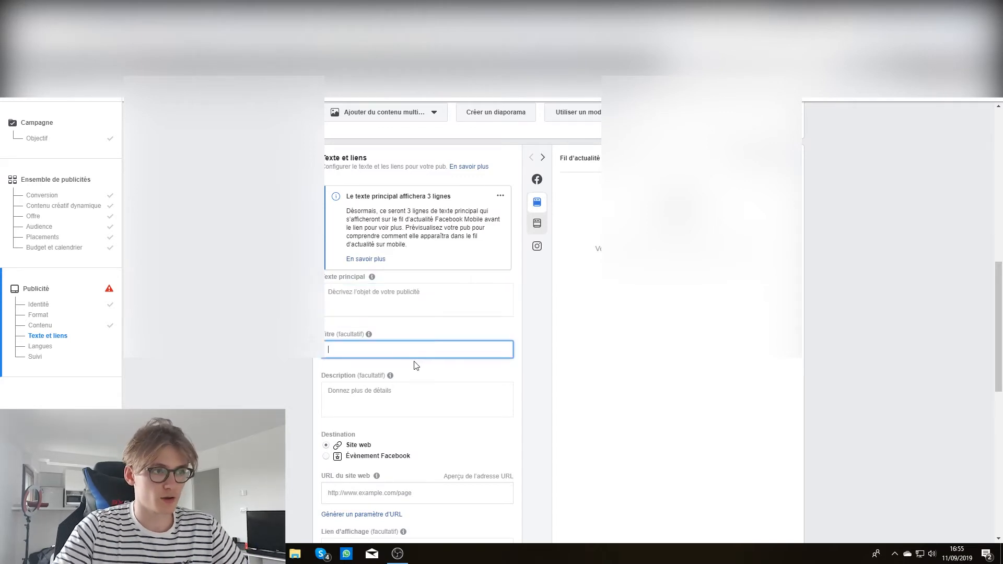
{"action": "left_click", "coordinate": [430, 387]}
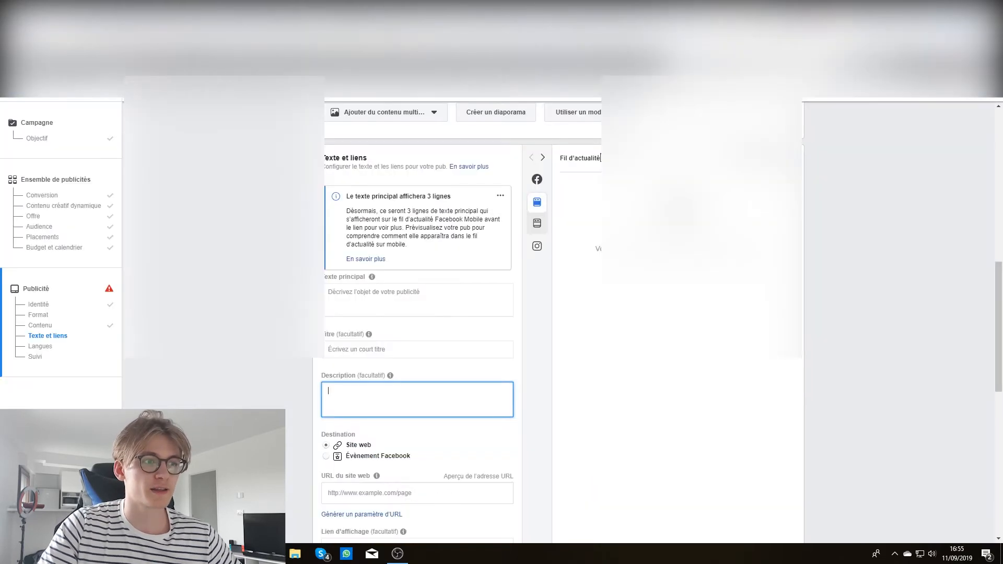
{"action": "scroll", "coordinate": [381, 268], "scroll_direction": "down", "scroll_amount": 2}
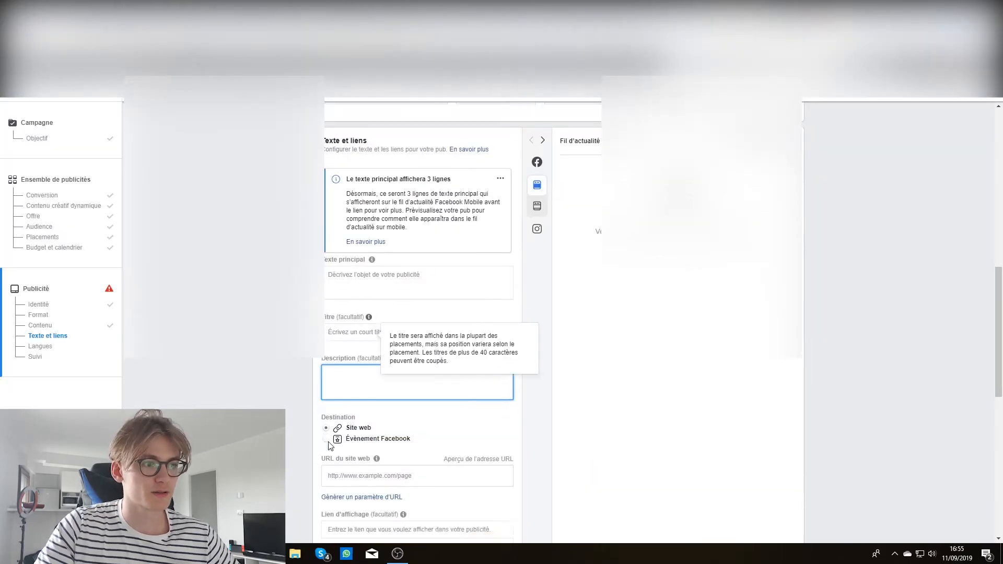
{"action": "left_click", "coordinate": [354, 201]}
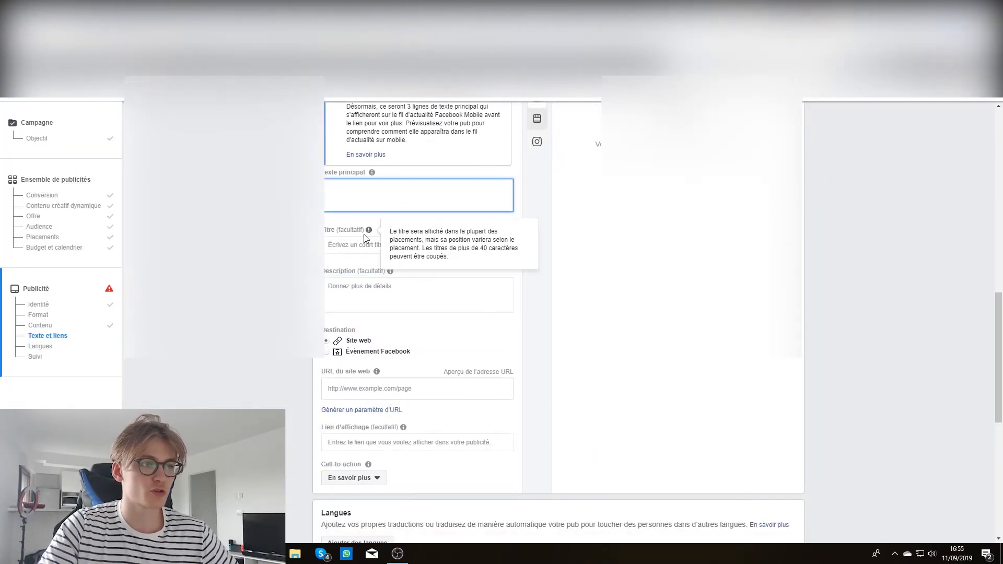
{"action": "left_click", "coordinate": [369, 256]}
{"action": "left_click", "coordinate": [381, 299]}
{"action": "scroll", "coordinate": [398, 333], "scroll_direction": "down", "scroll_amount": 2}
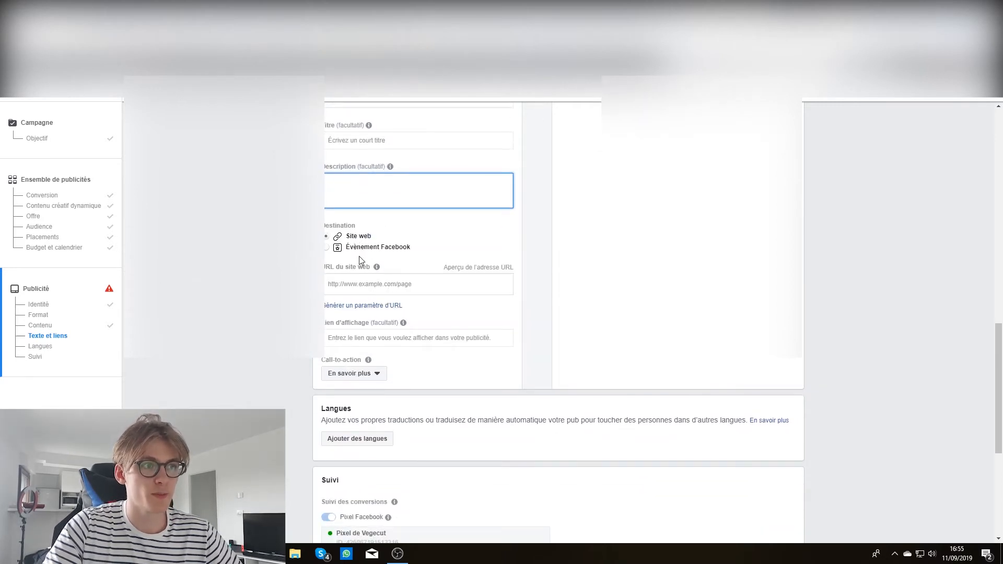
Examine the URL du site web and Lien d'affichage fields and show the available Call-to-action options.
{"action": "left_click", "coordinate": [374, 285]}
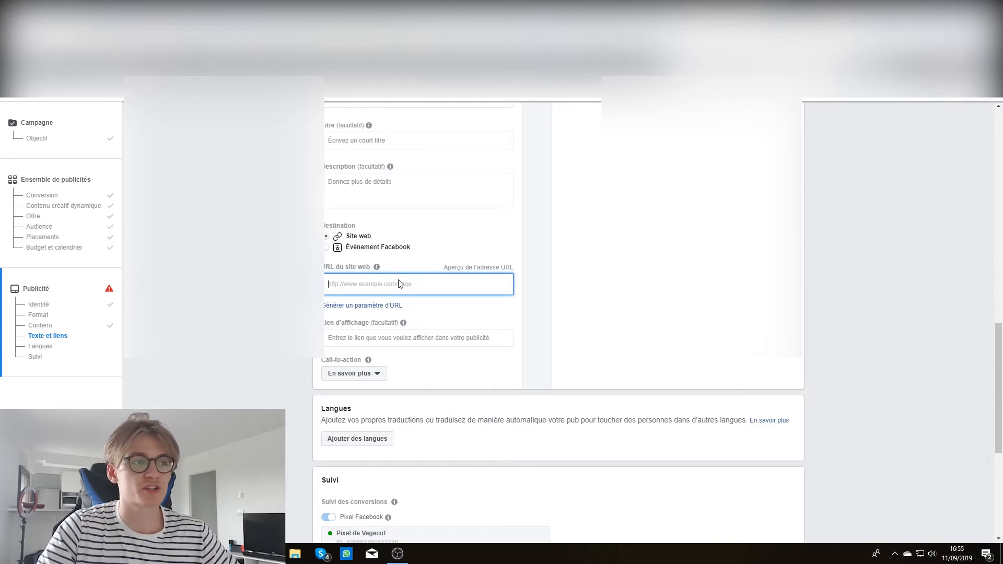
{"action": "scroll", "coordinate": [421, 336], "scroll_direction": "down", "scroll_amount": 1}
{"action": "left_click", "coordinate": [437, 287]}
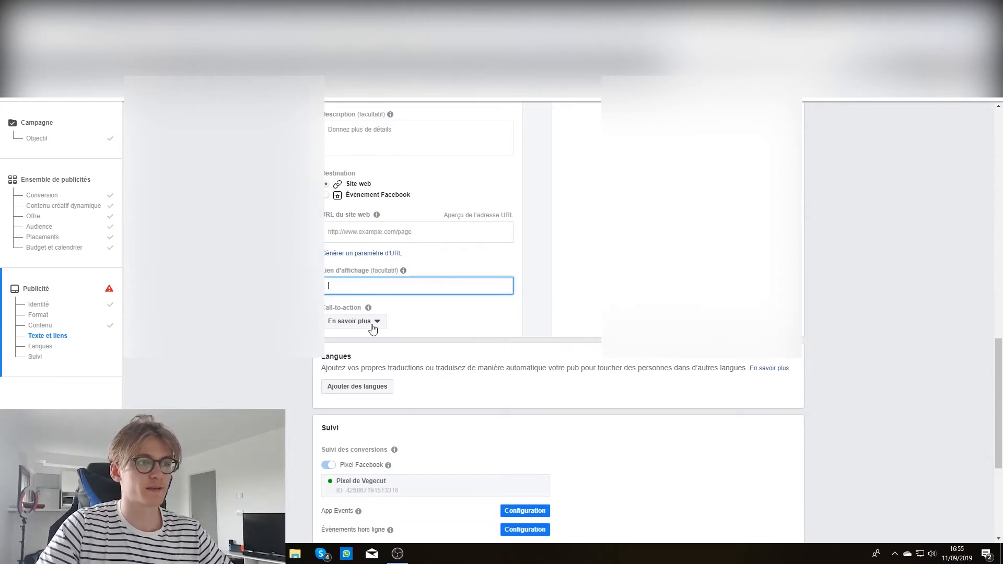
{"action": "left_click", "coordinate": [372, 327]}
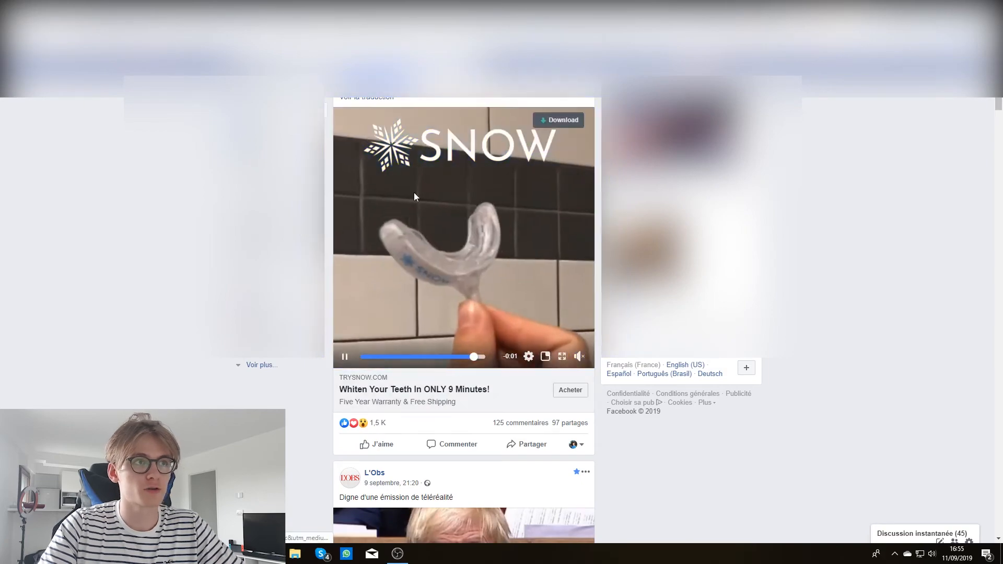
Review the sponsored Snow post's text and call to action, then return to the ad form and close the Call-to-action list unchanged.
{"action": "scroll", "coordinate": [414, 192], "scroll_direction": "up", "scroll_amount": 3}
{"action": "left_click_drag", "start_coordinate": [413, 246], "coordinate": [340, 207]}
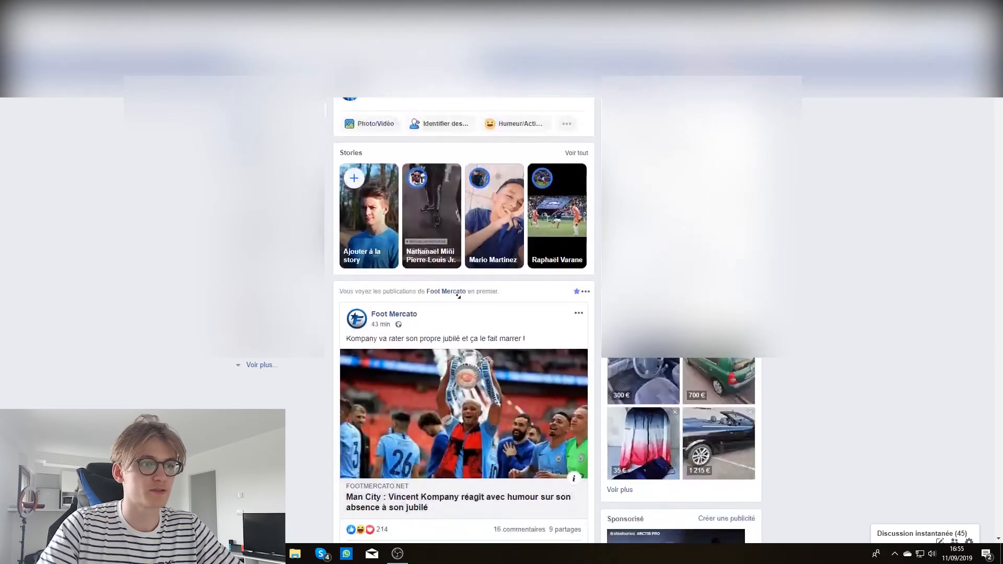
{"action": "scroll", "coordinate": [914, 308], "scroll_direction": "down", "scroll_amount": 10}
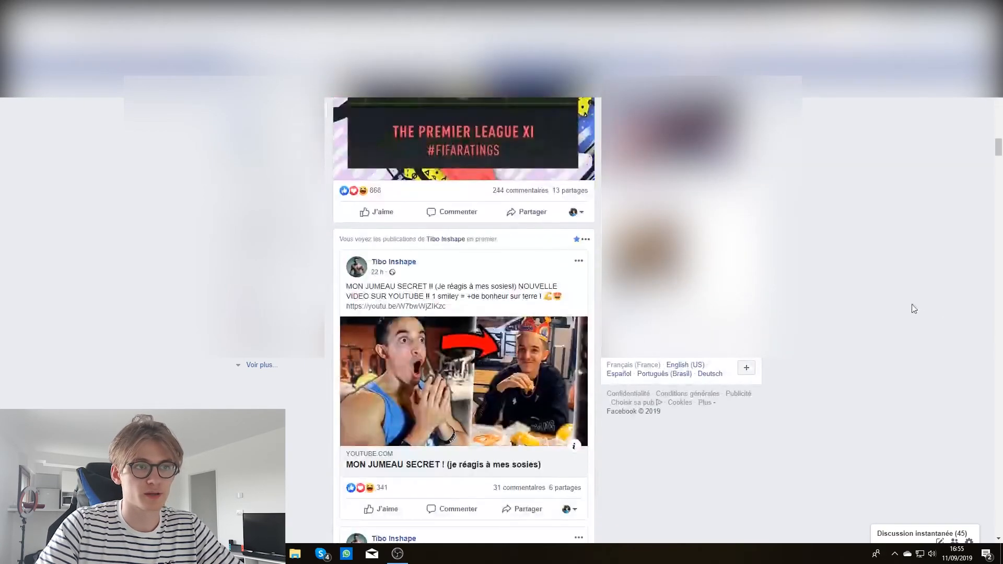
{"action": "scroll", "coordinate": [901, 311], "scroll_direction": "up", "scroll_amount": 15}
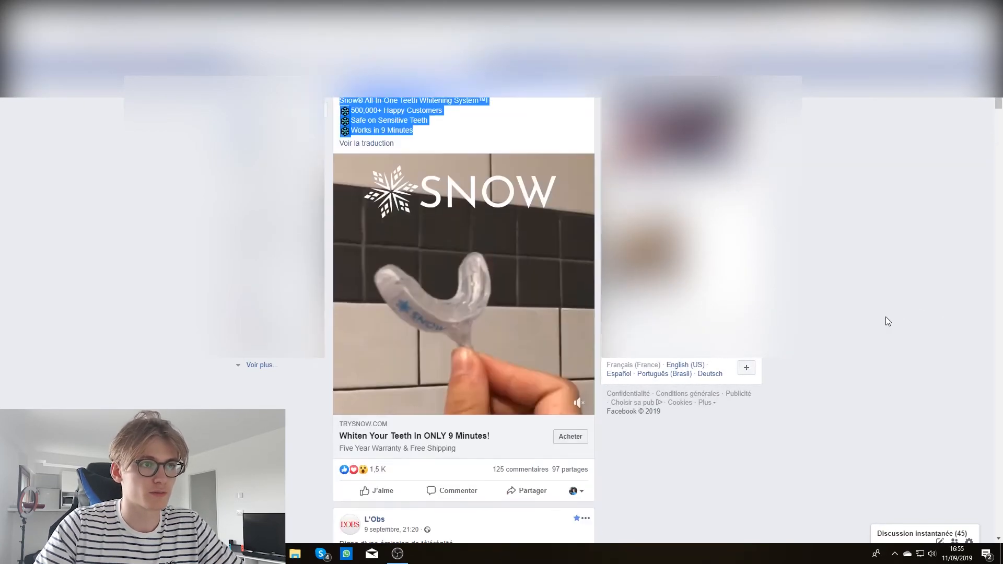
{"action": "scroll", "coordinate": [882, 324], "scroll_direction": "up", "scroll_amount": 1}
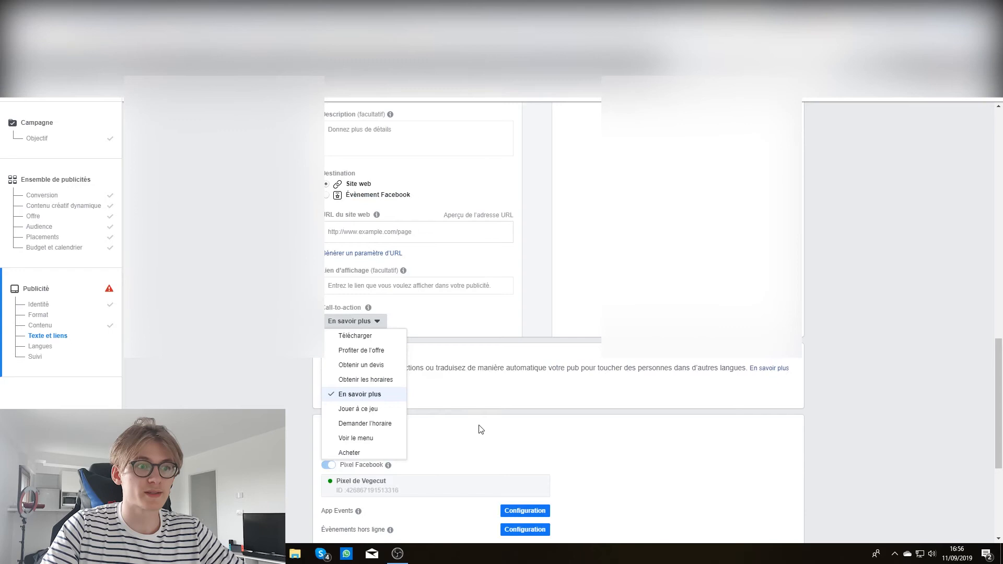
{"action": "left_click", "coordinate": [547, 396]}
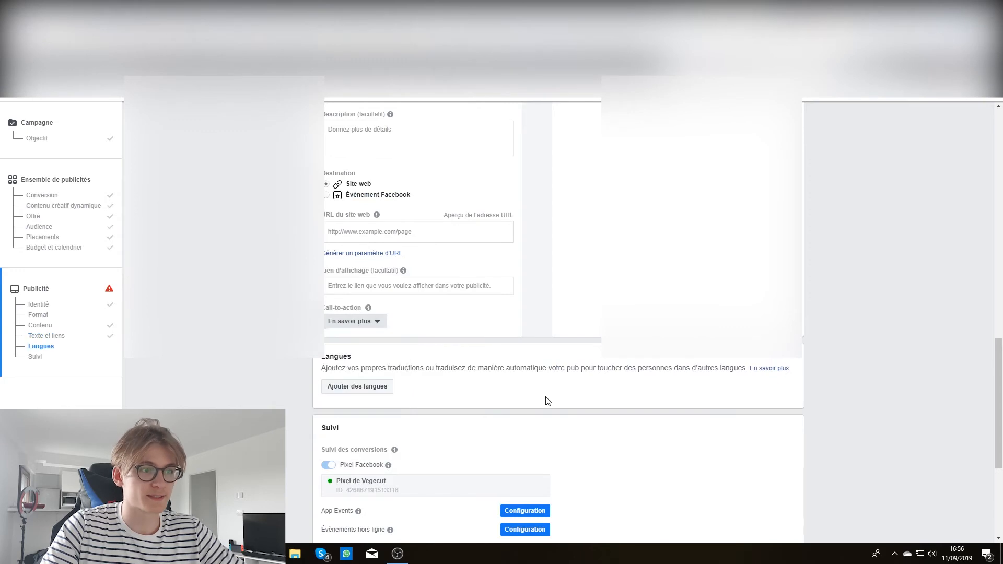
Review the ad's Langues and Suivi sections and the end of the form, then go back up to Format.
{"action": "scroll", "coordinate": [546, 397], "scroll_direction": "down", "scroll_amount": 4}
{"action": "scroll", "coordinate": [365, 408], "scroll_direction": "up", "scroll_amount": 2}
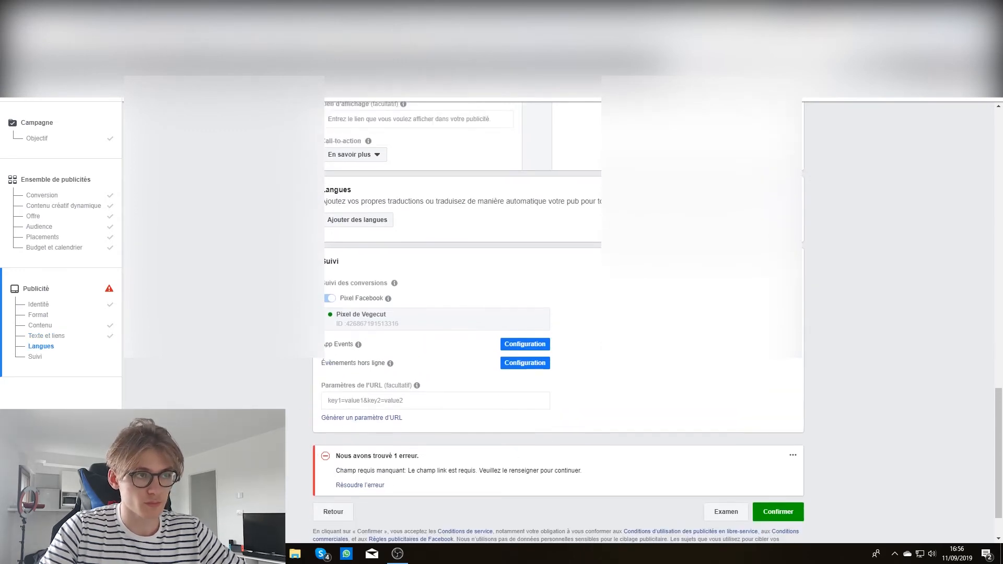
{"action": "scroll", "coordinate": [426, 407], "scroll_direction": "down", "scroll_amount": 2}
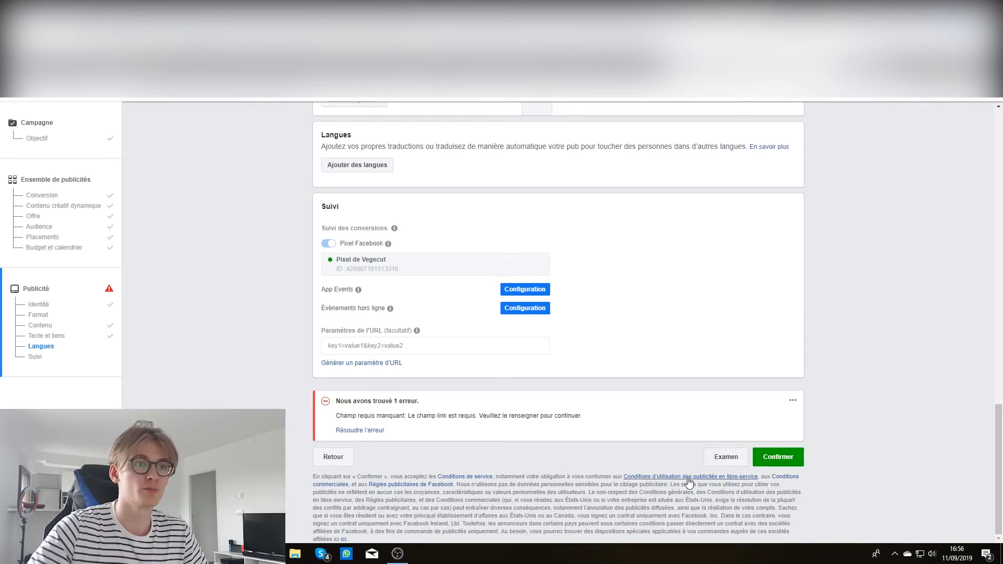
{"action": "middle_click", "coordinate": [674, 346]}
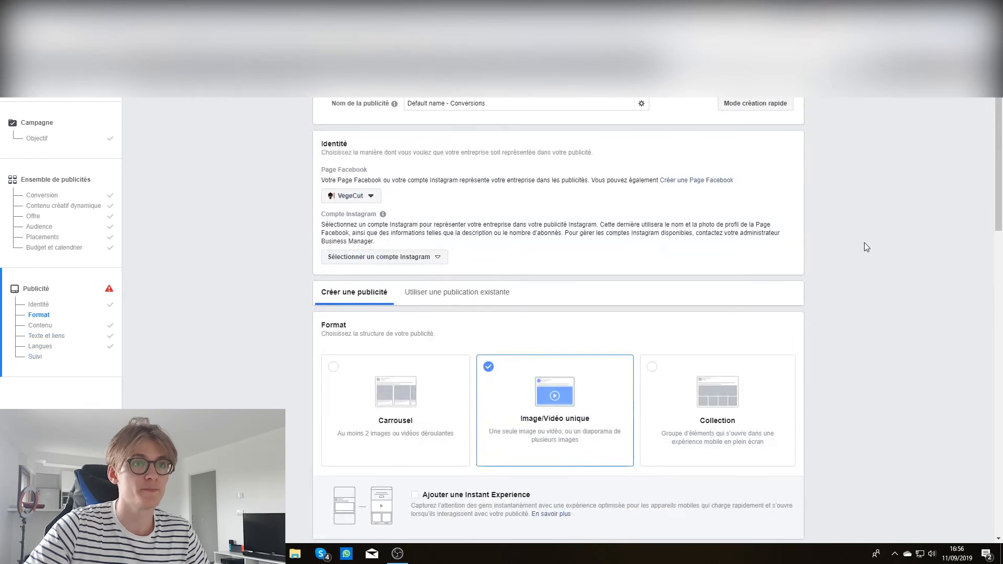
{"action": "scroll", "coordinate": [864, 244], "scroll_direction": "down", "scroll_amount": 2}
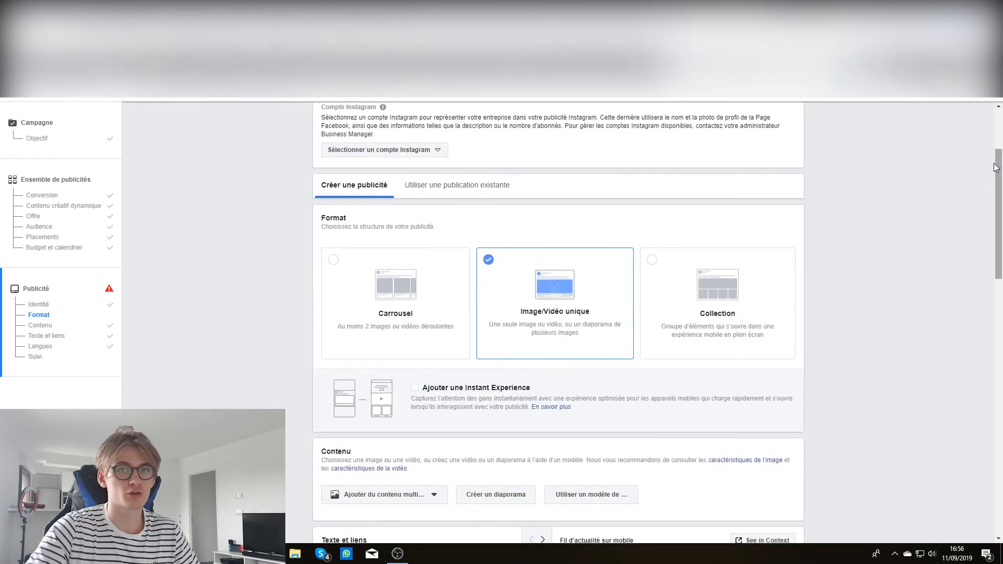